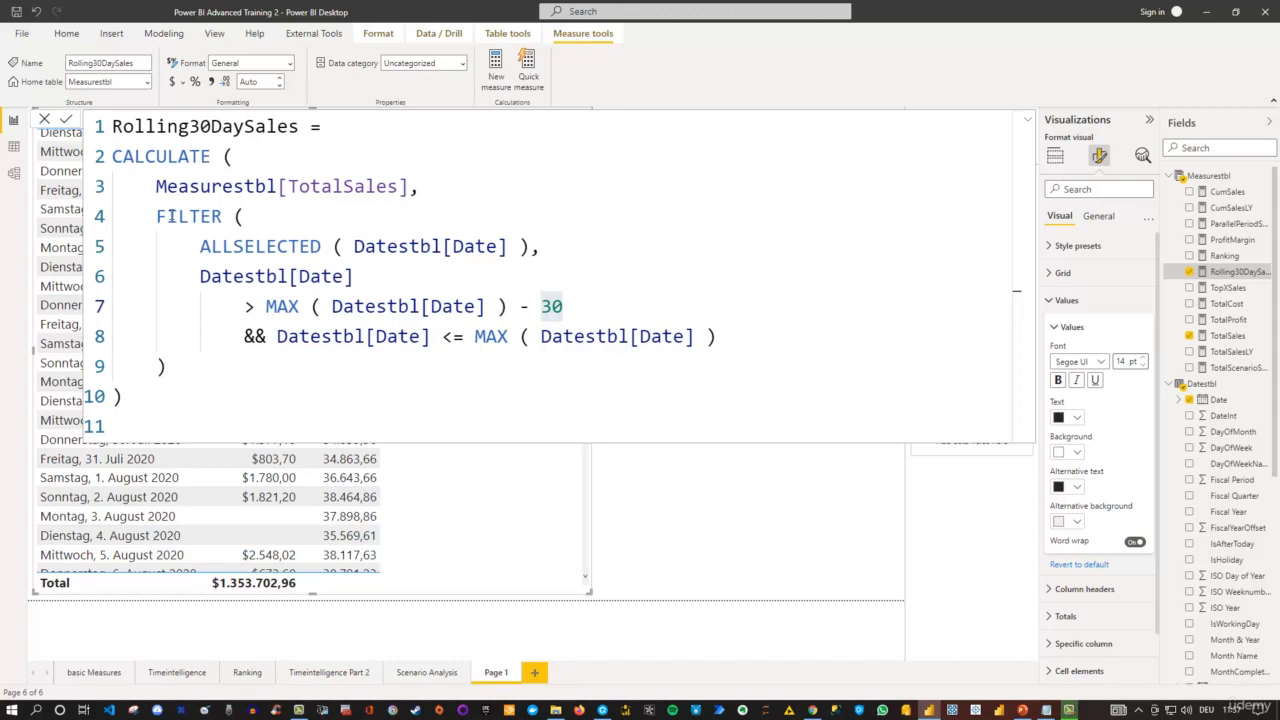
- Review the formulas of the Rolling30DaySales, Ranking, TotalCost and TotalProfit measures, focusing on ALLSELECTED and ALL
drag(160, 216, 316, 246)
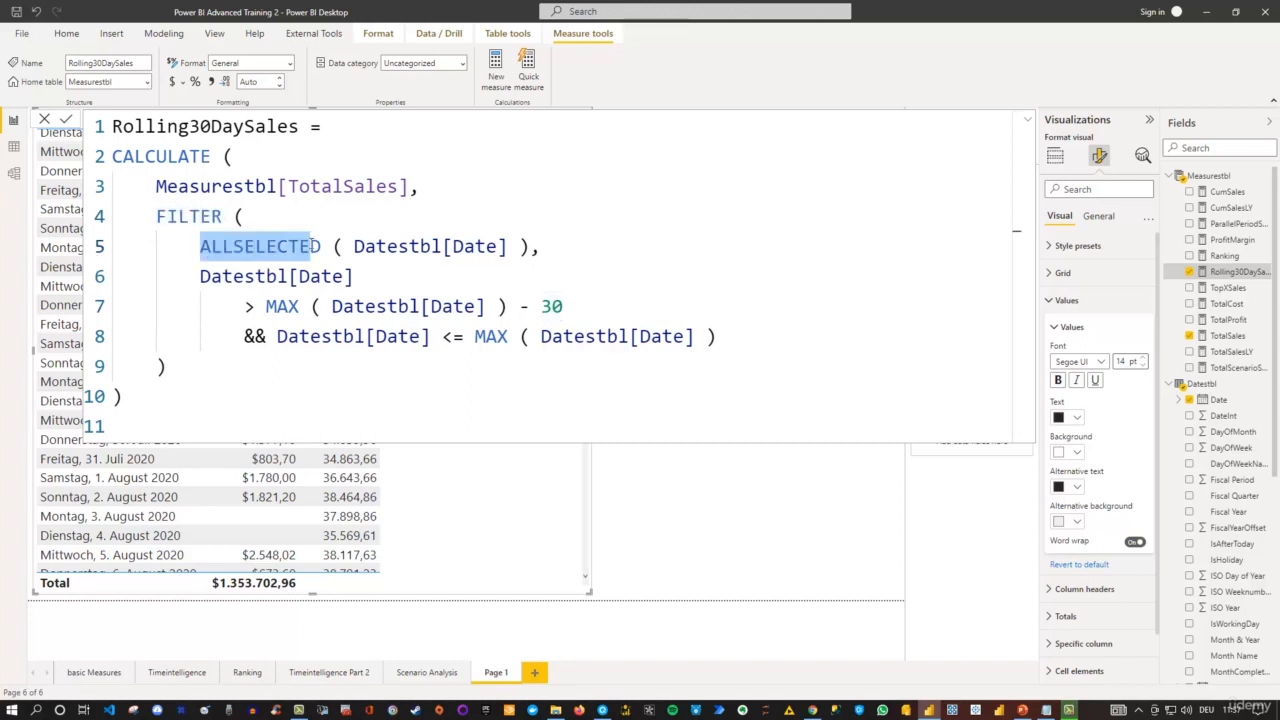
click(756, 448)
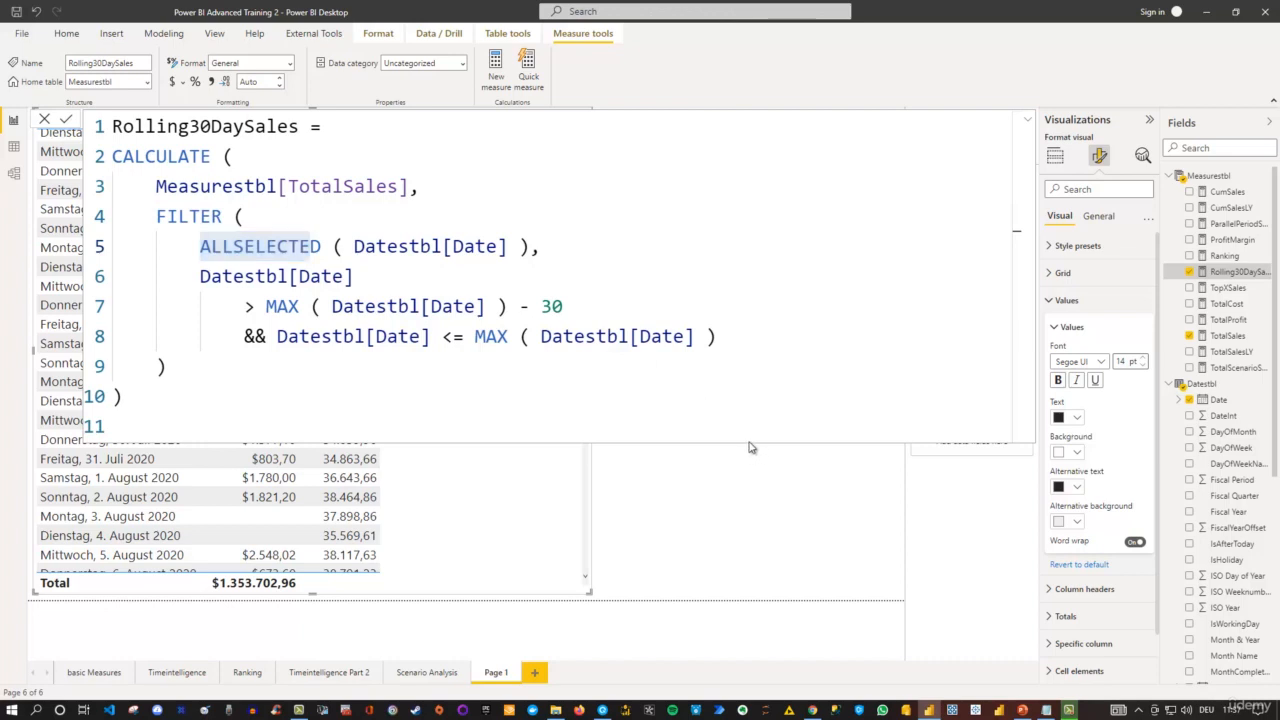
click(1224, 256)
click(233, 216)
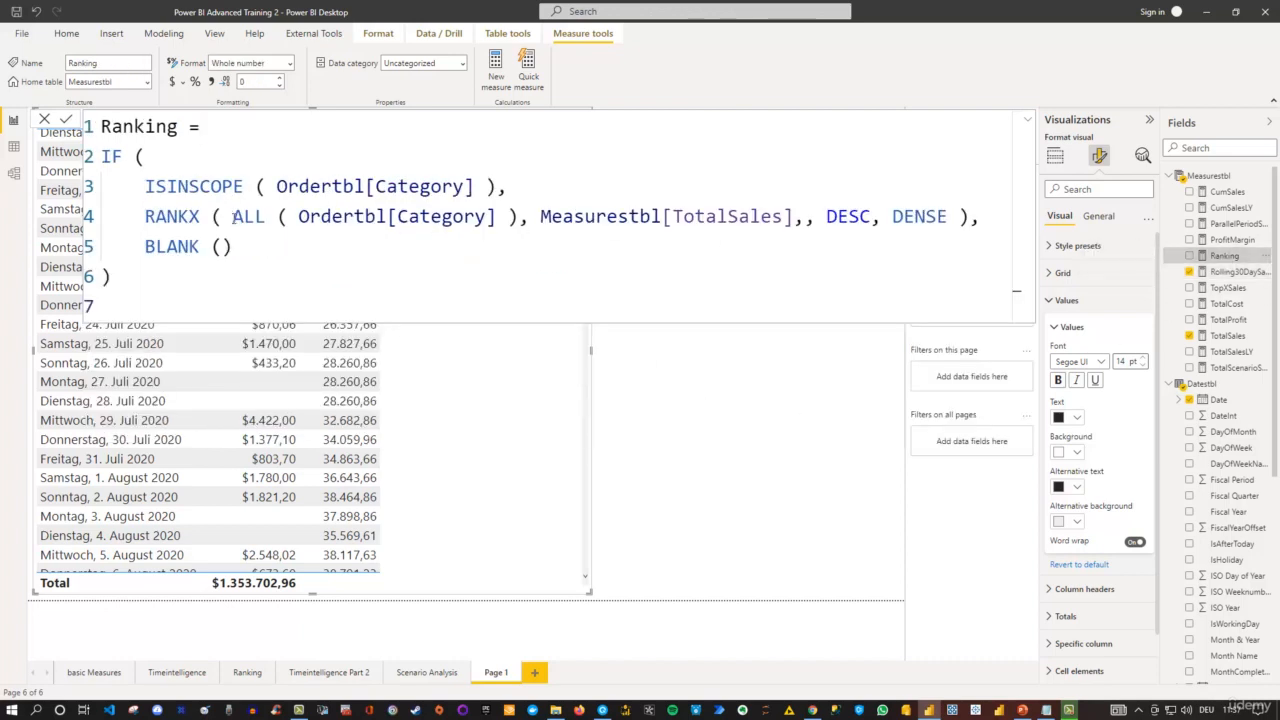
double_click(240, 216)
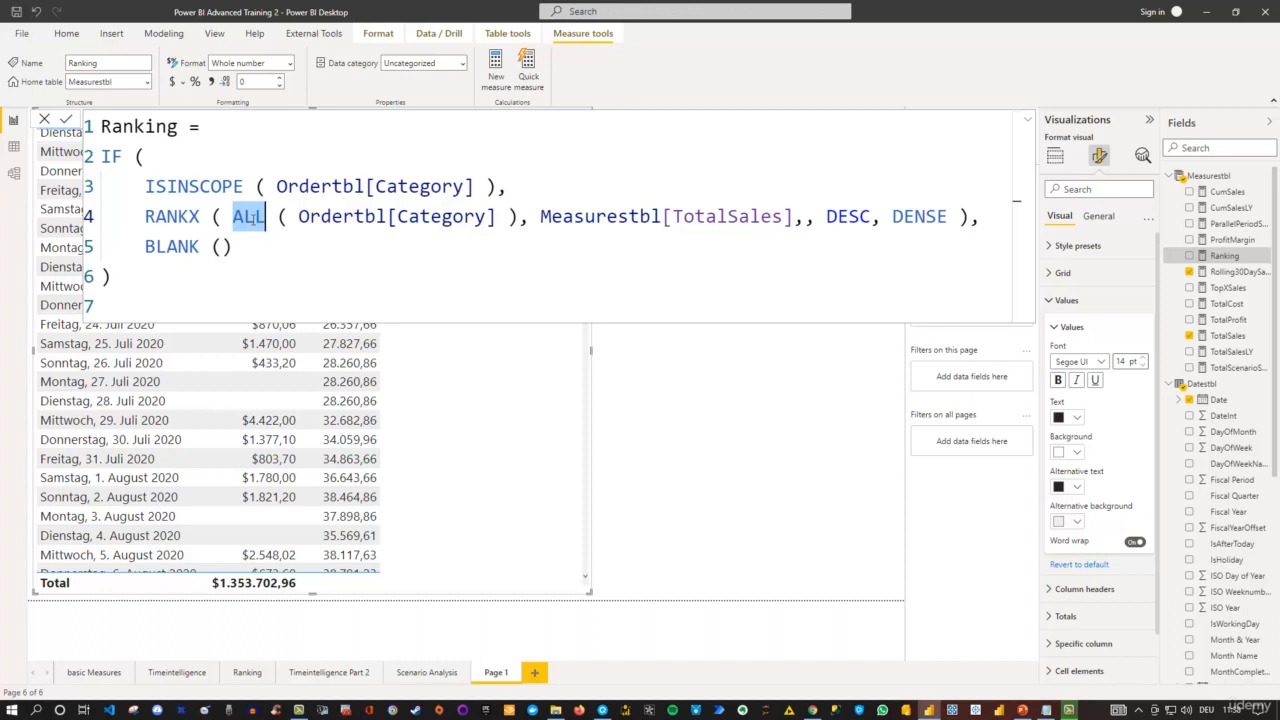
click(701, 457)
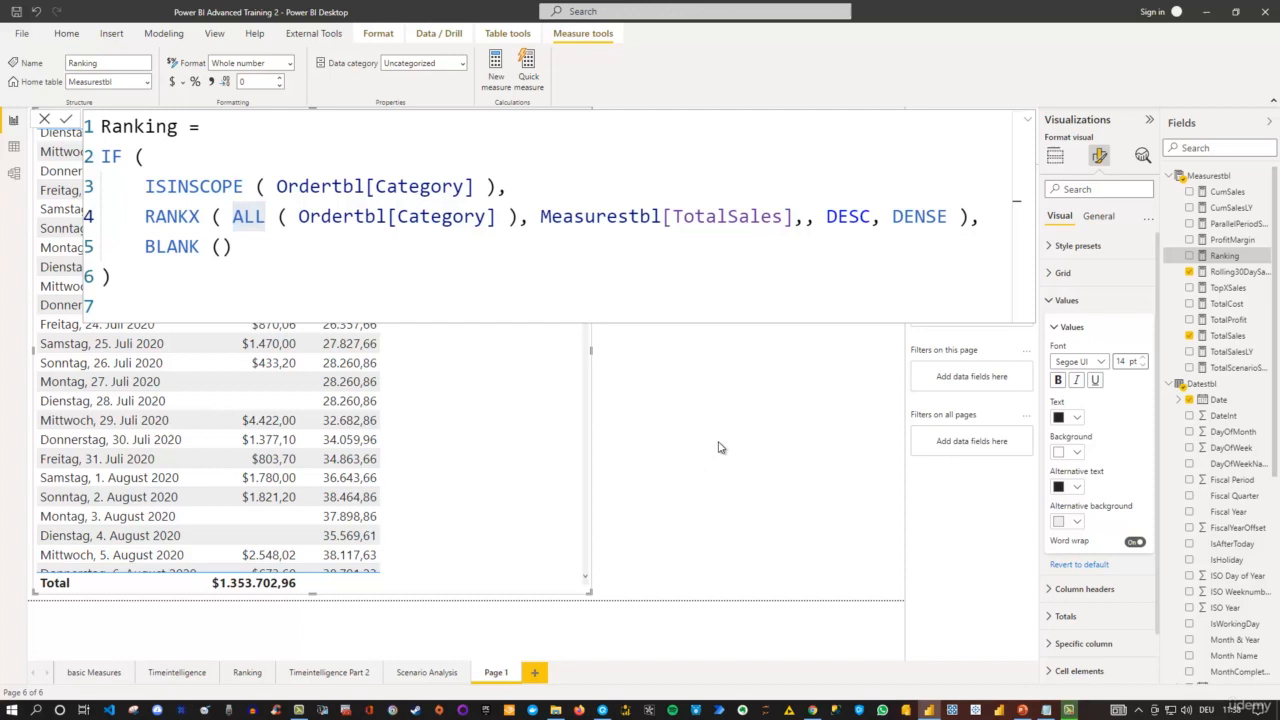
click(1226, 304)
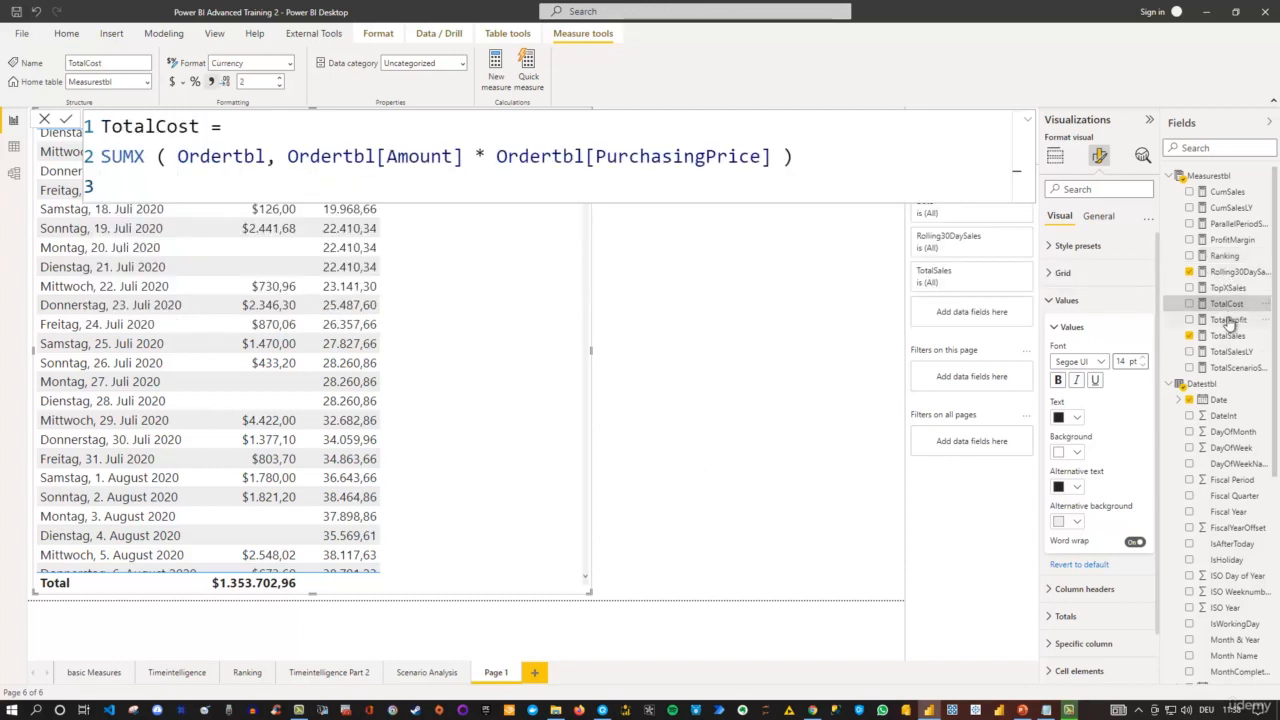
click(1229, 320)
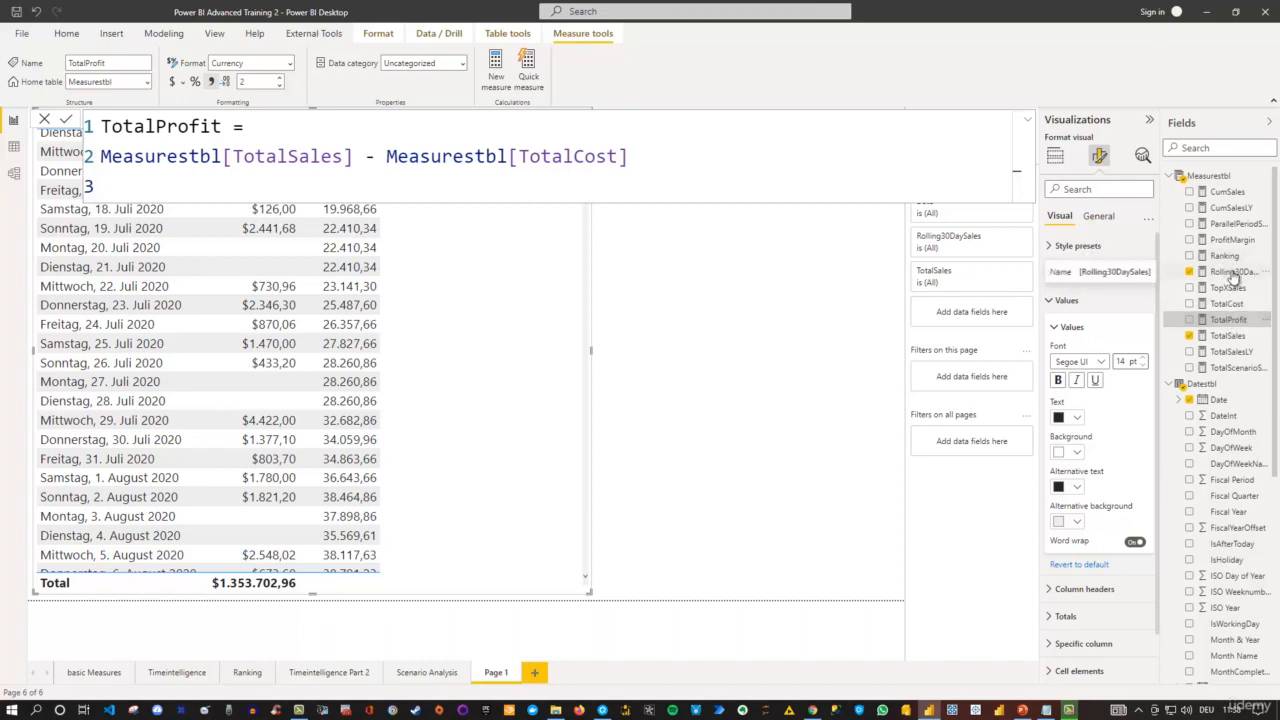
click(1233, 273)
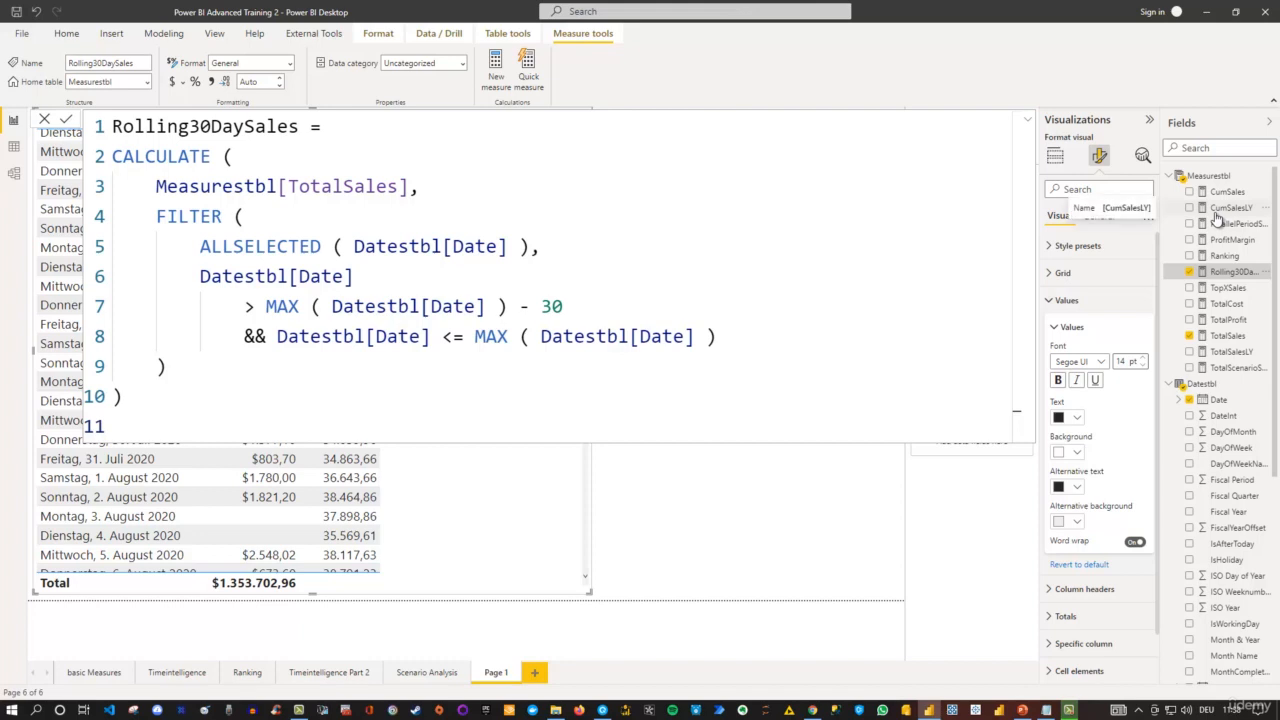
click(731, 520)
click(348, 308)
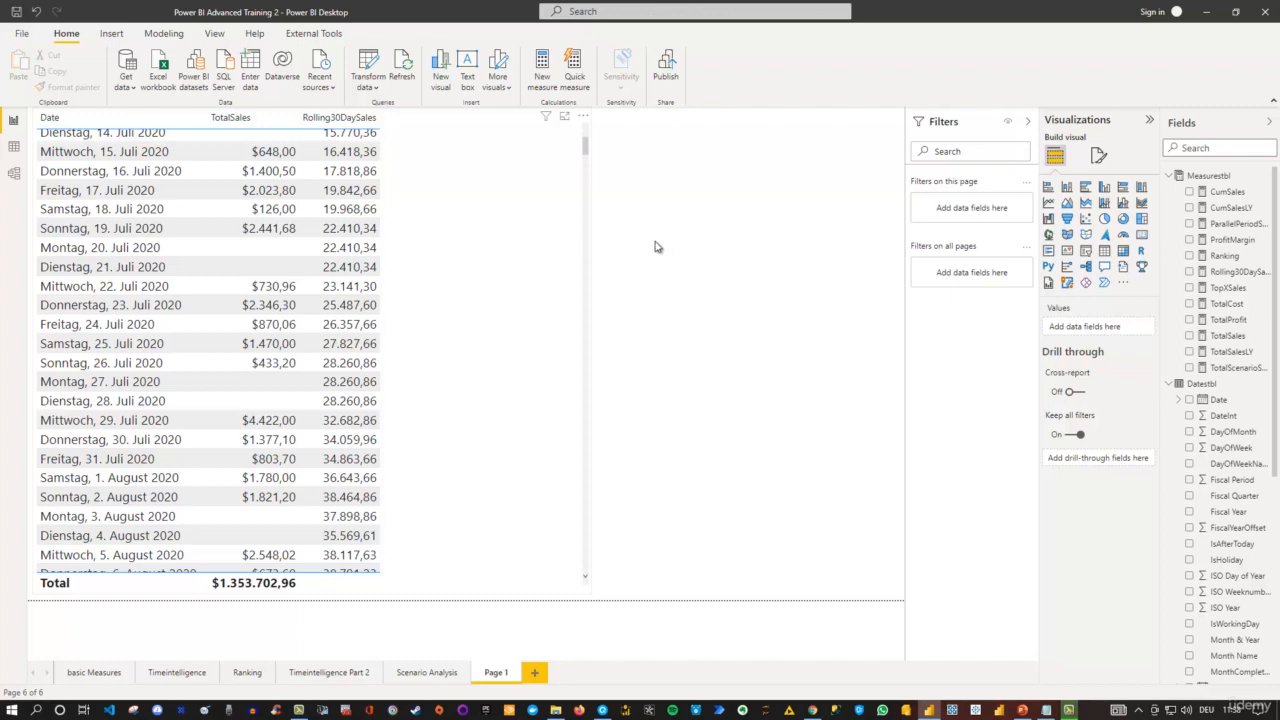
- Examine the RANKX arguments in the Ranking measure, especially ALL ( Ordertbl[Category] ) and the TotalSales expression
click(1224, 256)
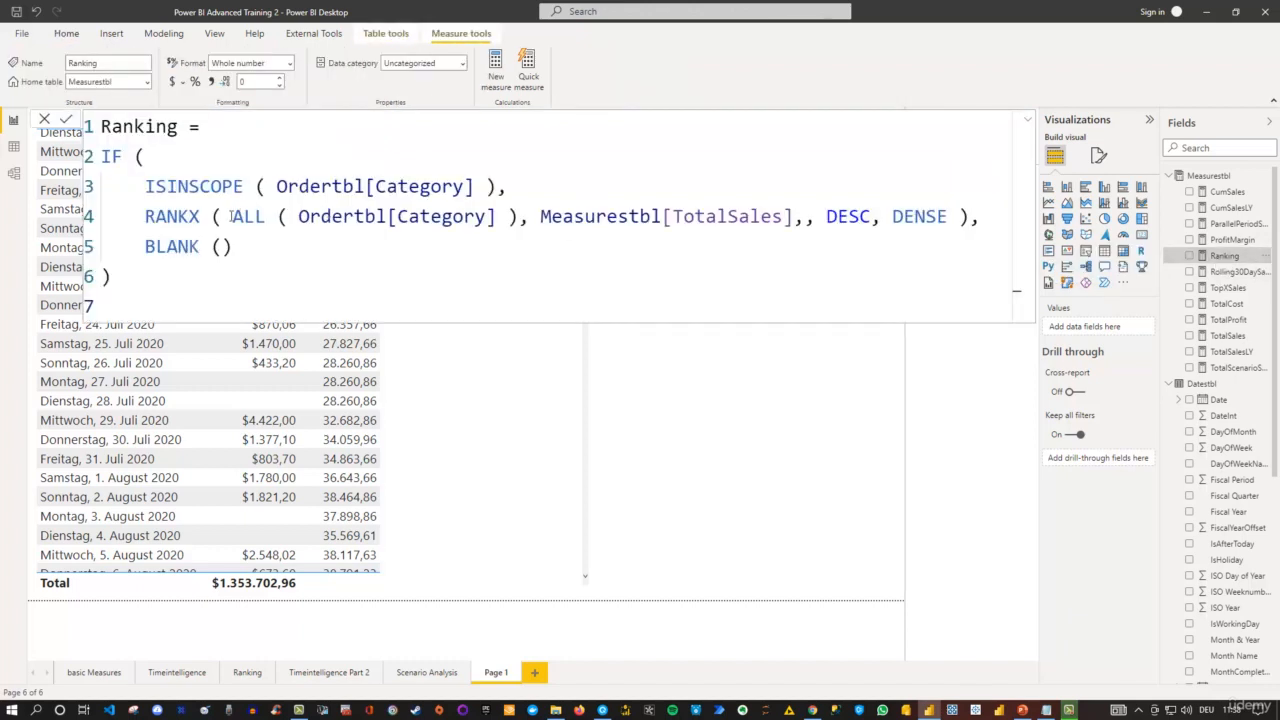
drag(231, 216, 264, 216)
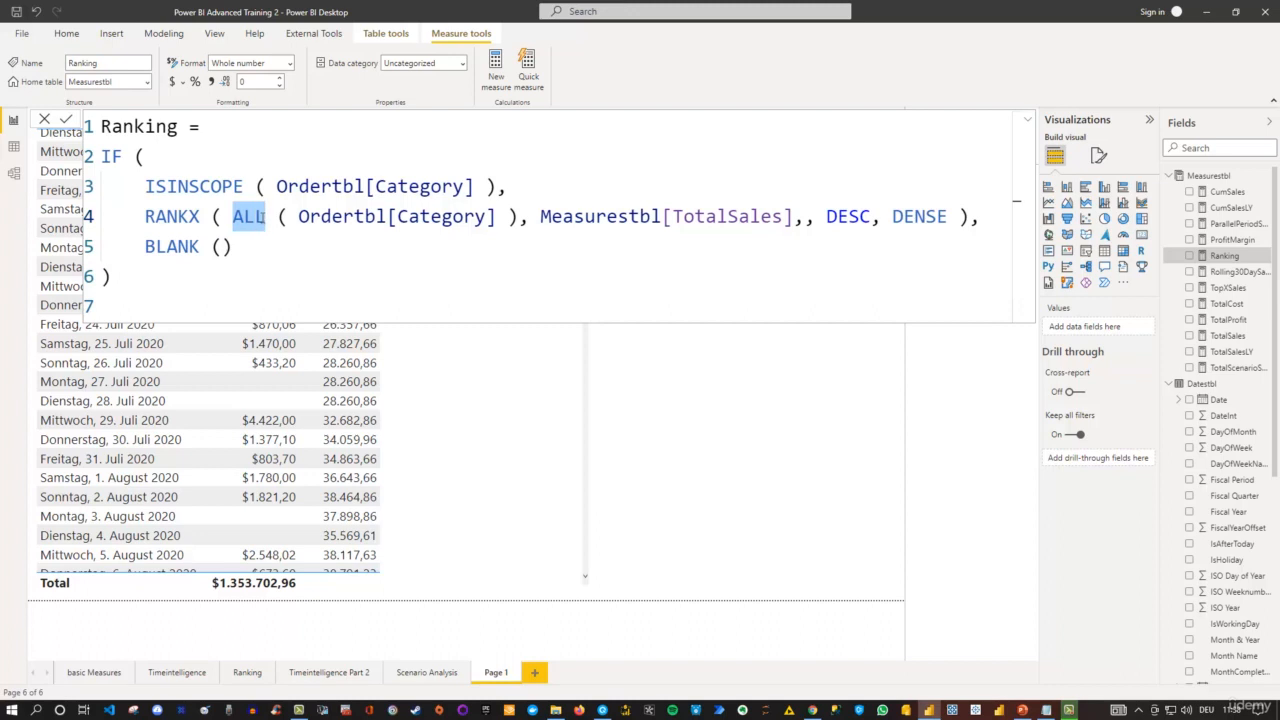
key(Down)
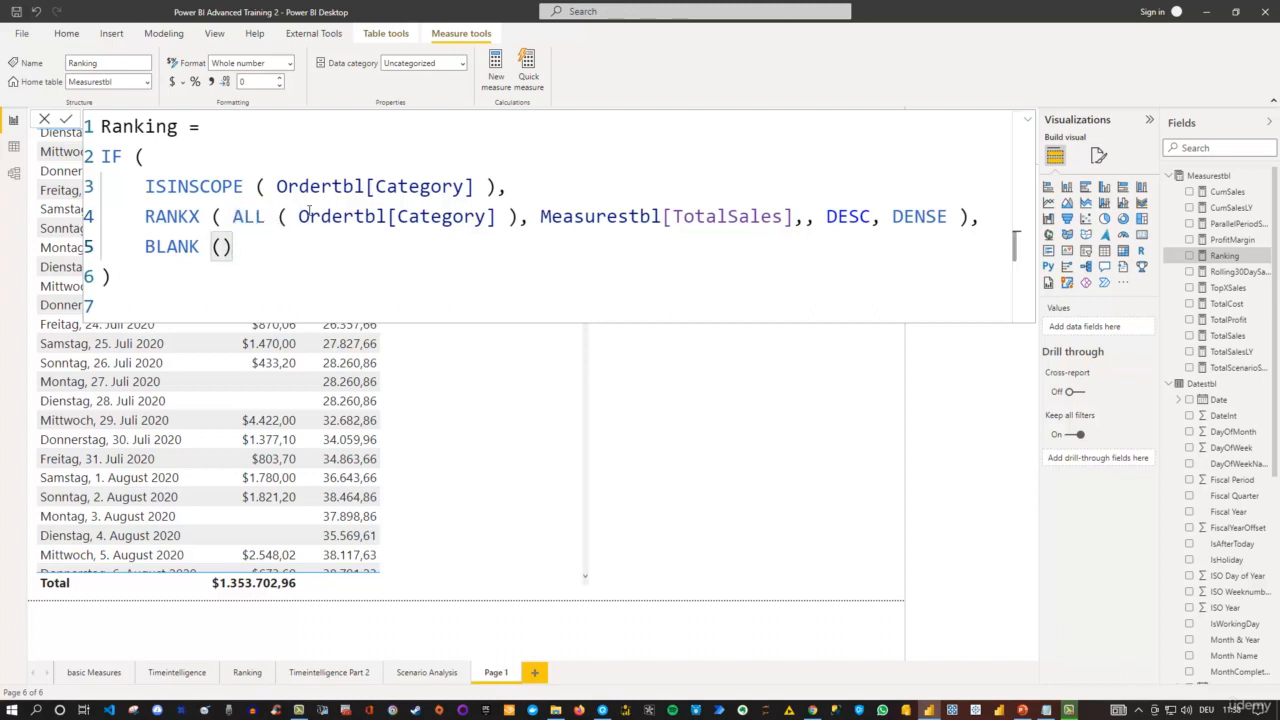
drag(235, 216, 522, 218)
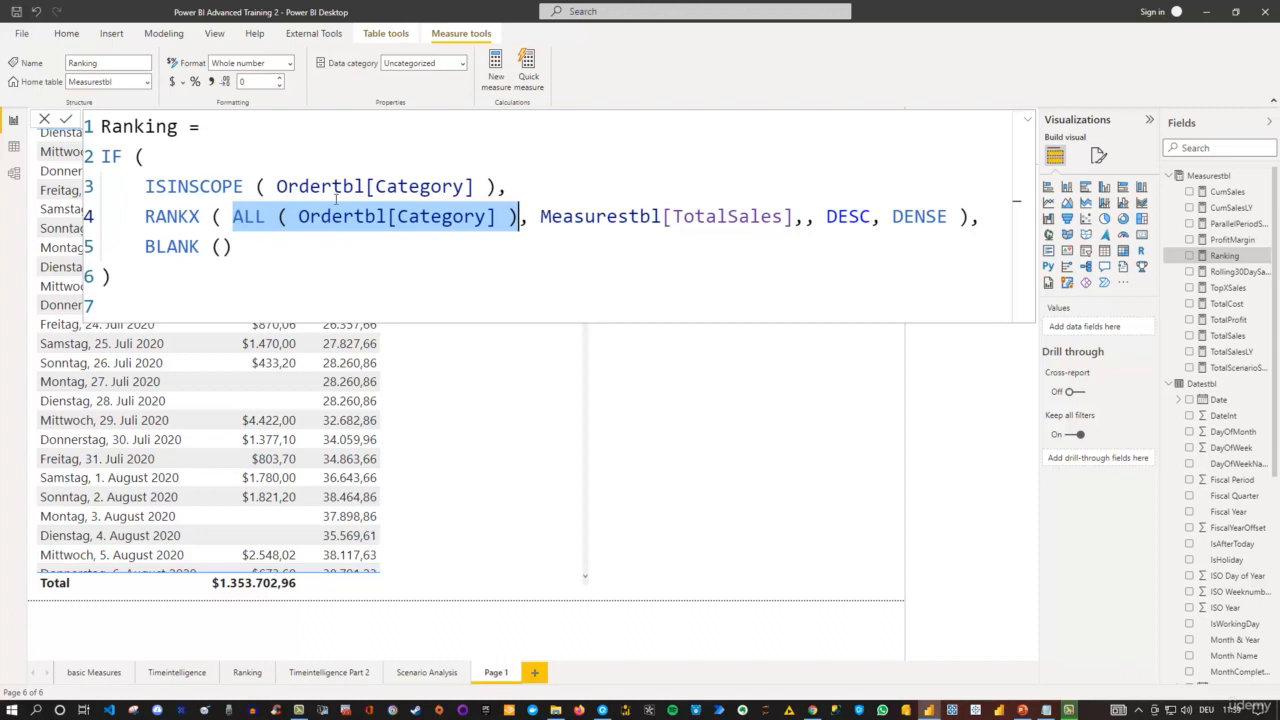
drag(660, 216, 785, 219)
click(784, 375)
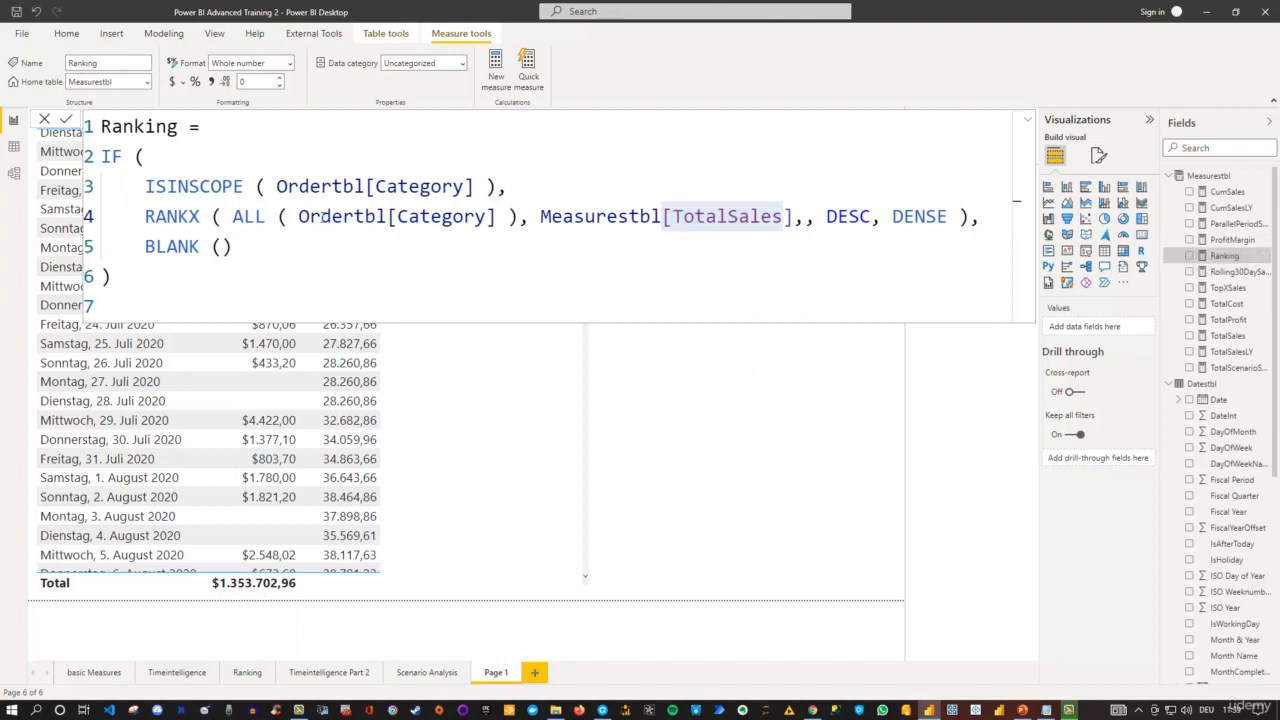
drag(233, 217, 517, 217)
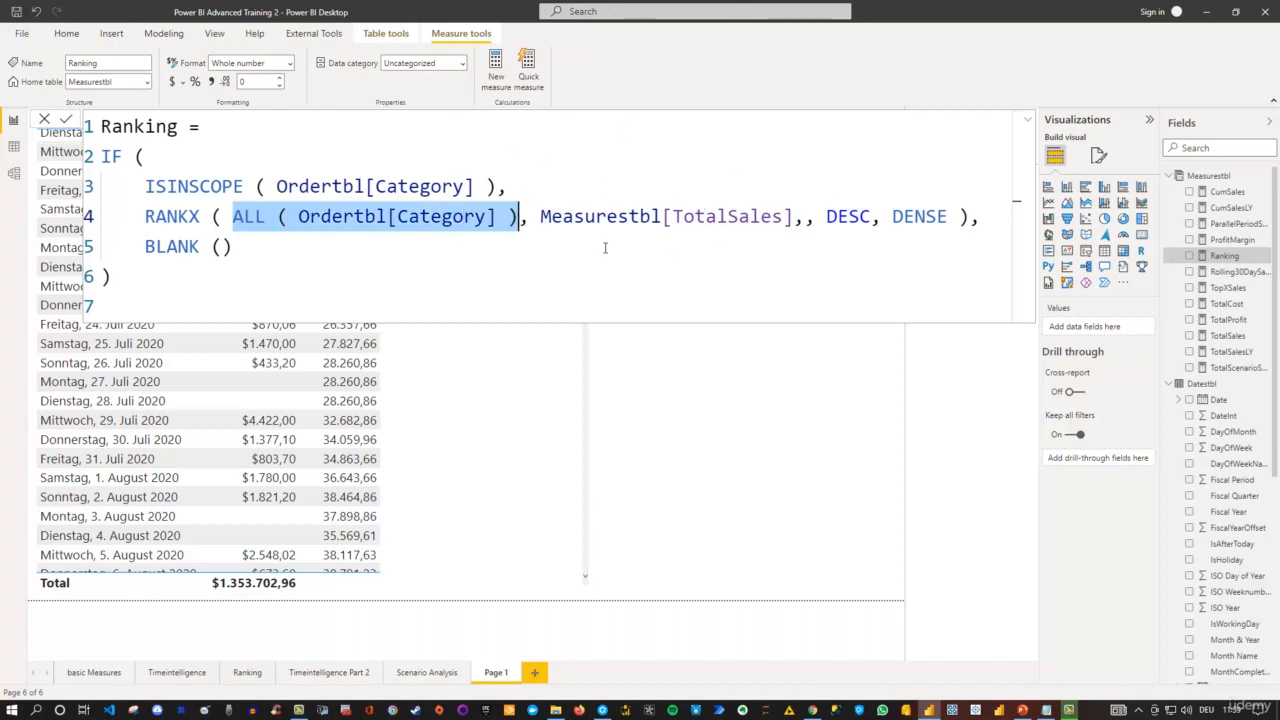
click(780, 403)
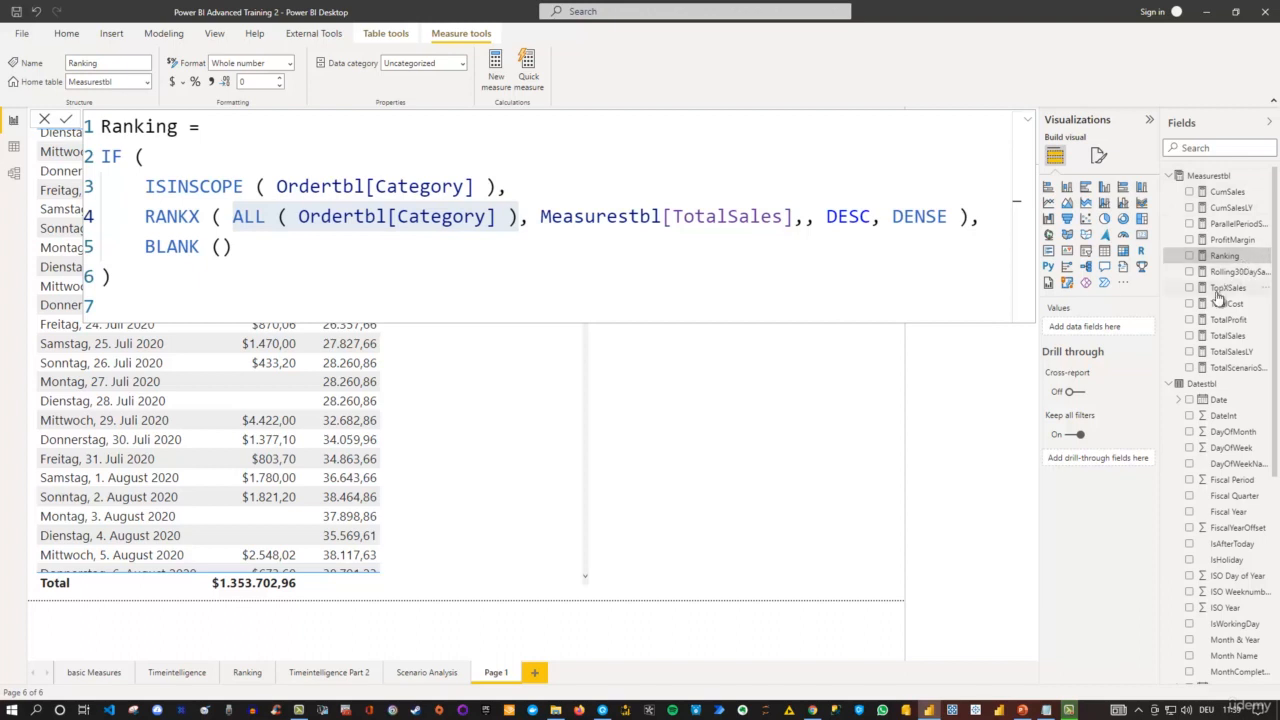
click(793, 433)
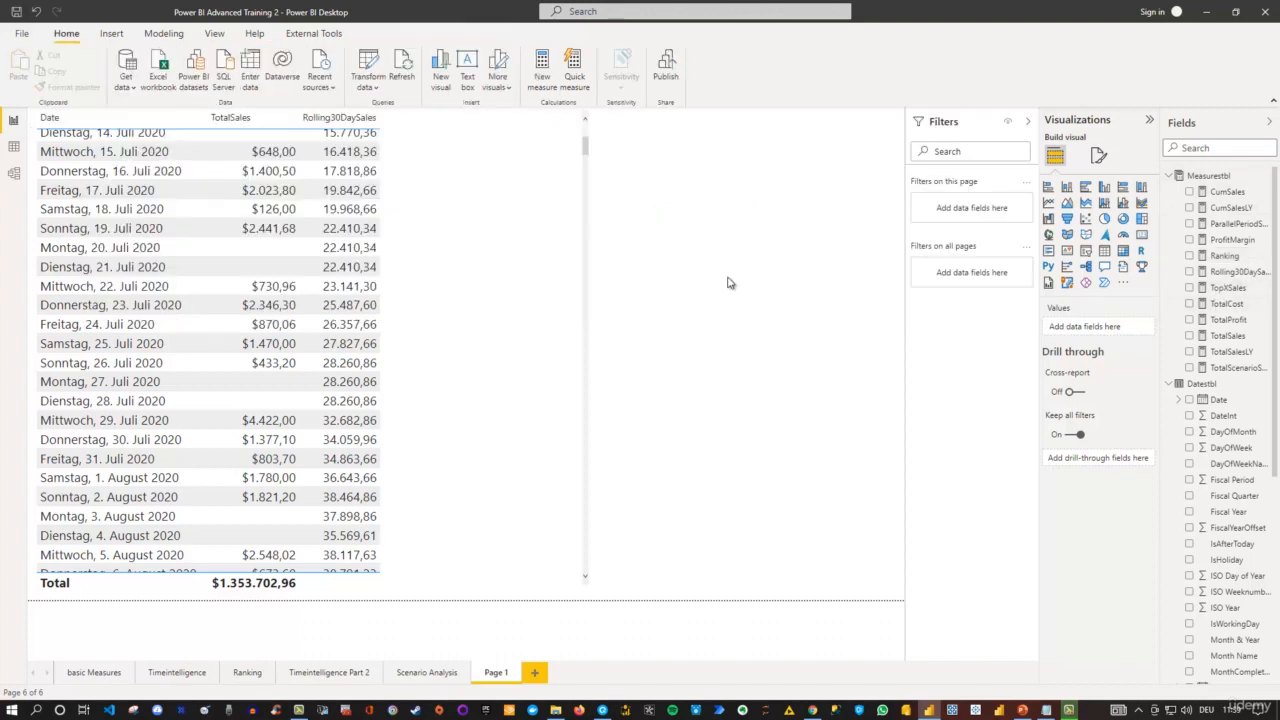
- Add a calculated table named AllOrderstbl and begin its formula with the ALL function
click(158, 35)
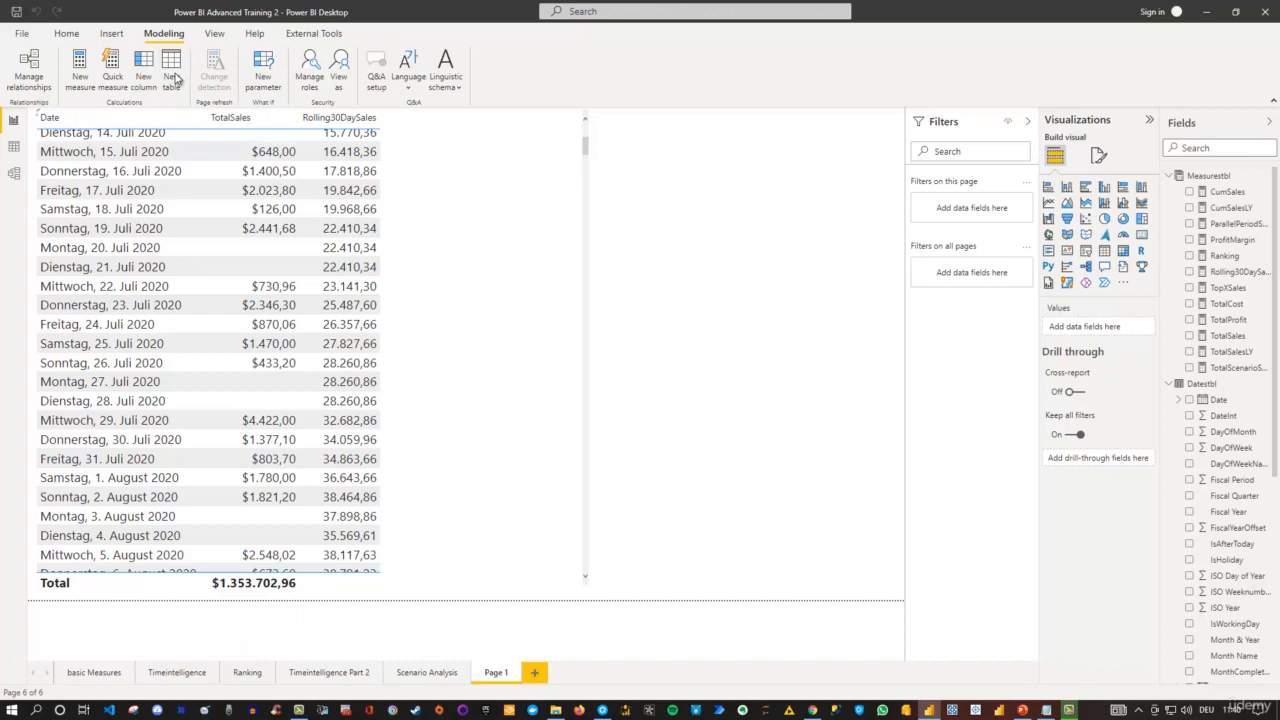
click(175, 78)
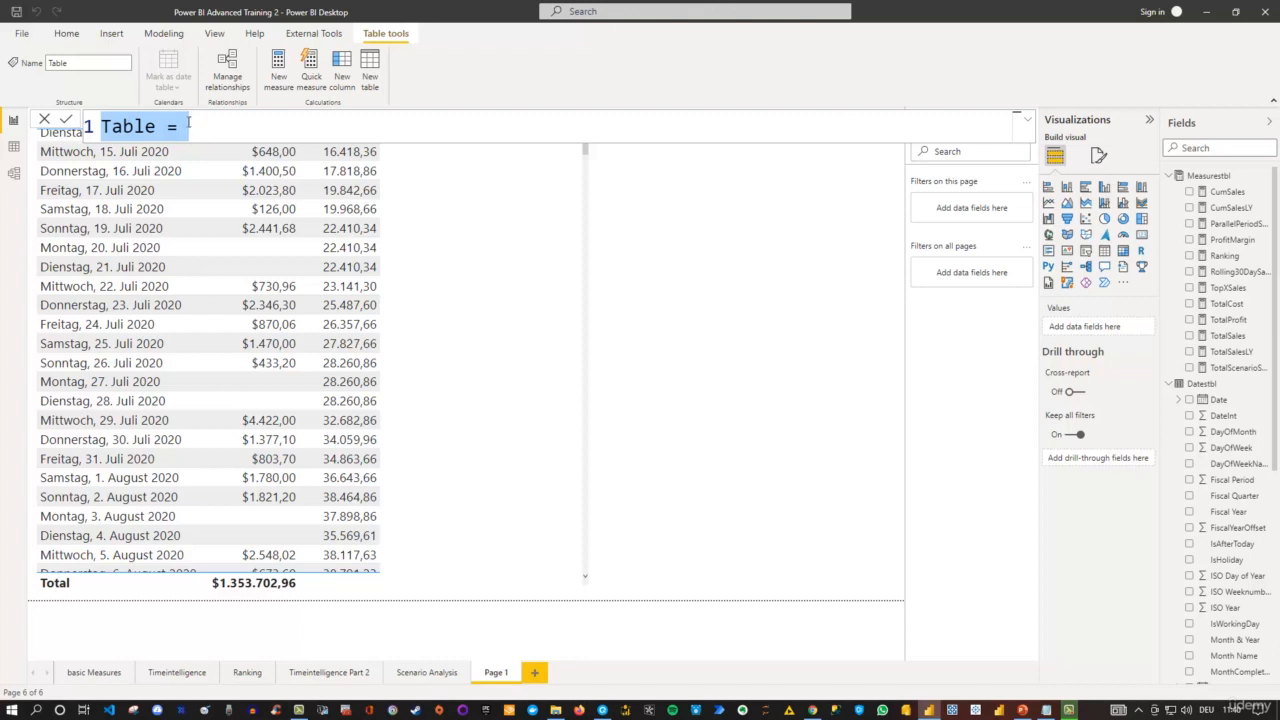
text(A)
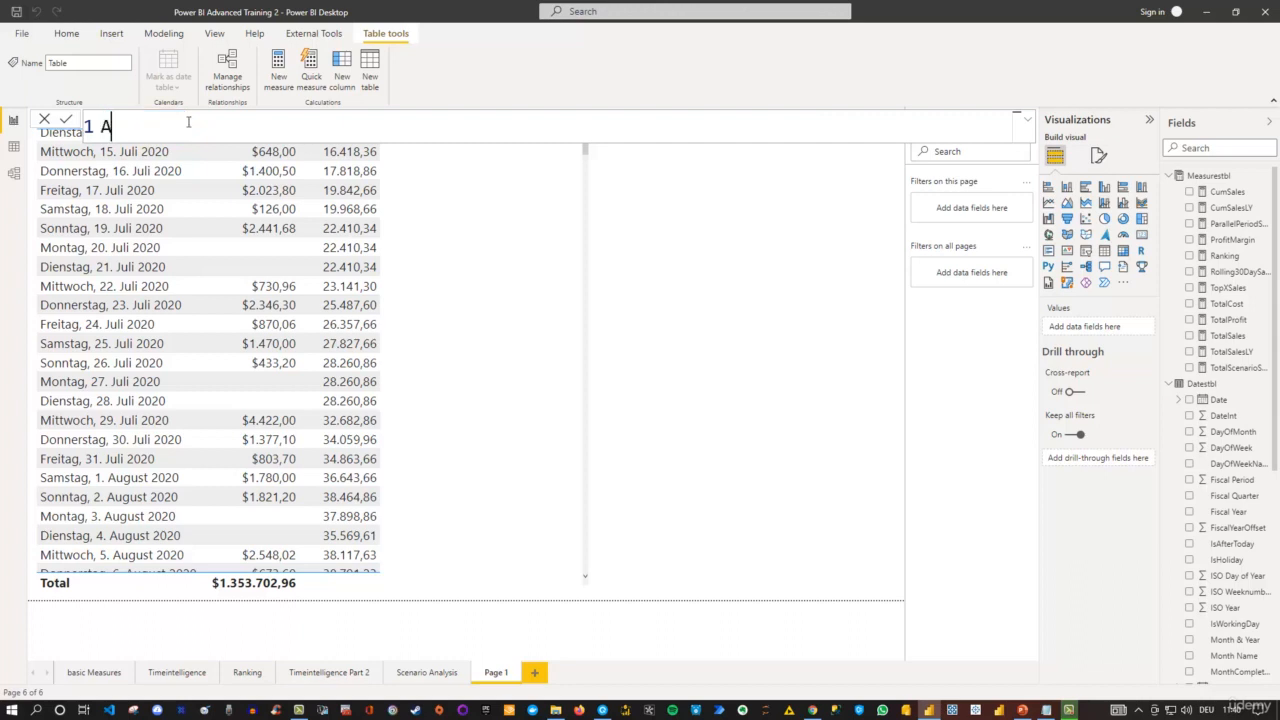
text(llOrderstbl = ALL()
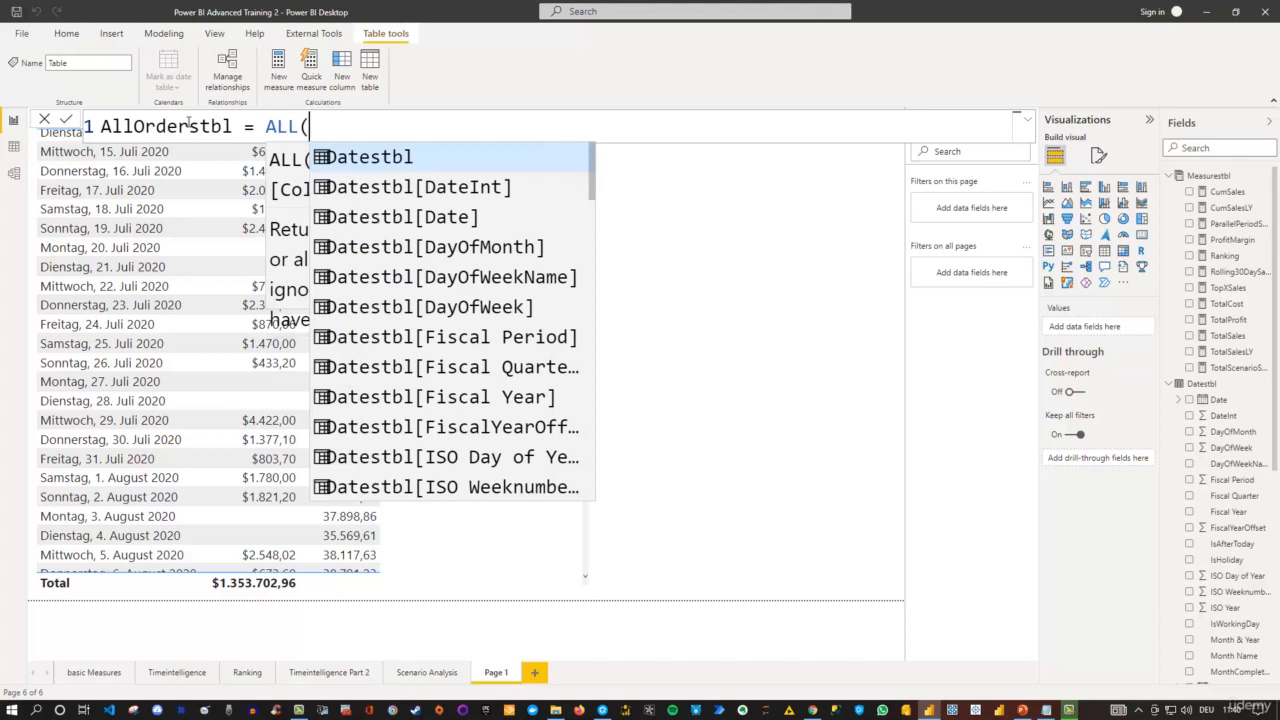
text(Datestbl)
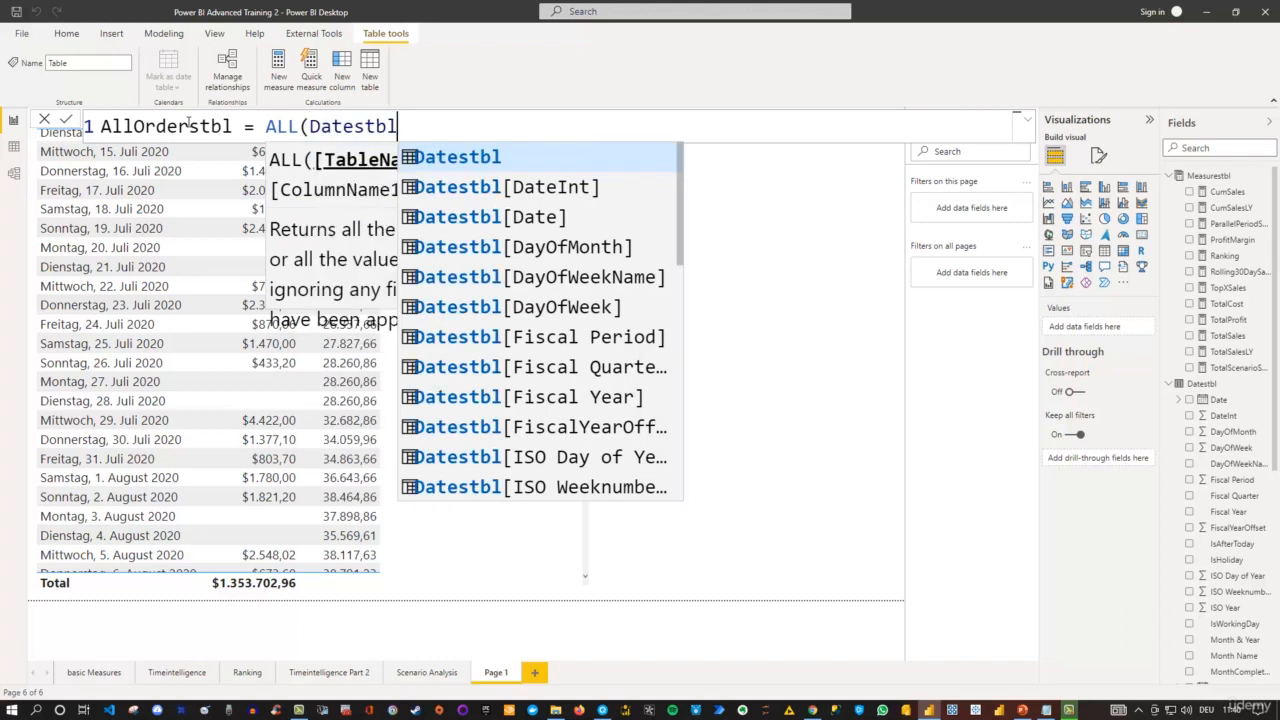
key(BackSpace)
key(BackSpace)
key(BackSpace)
key(BackSpace)
key(BackSpace)
key(BackSpace)
key(BackSpace)
key(BackSpace)
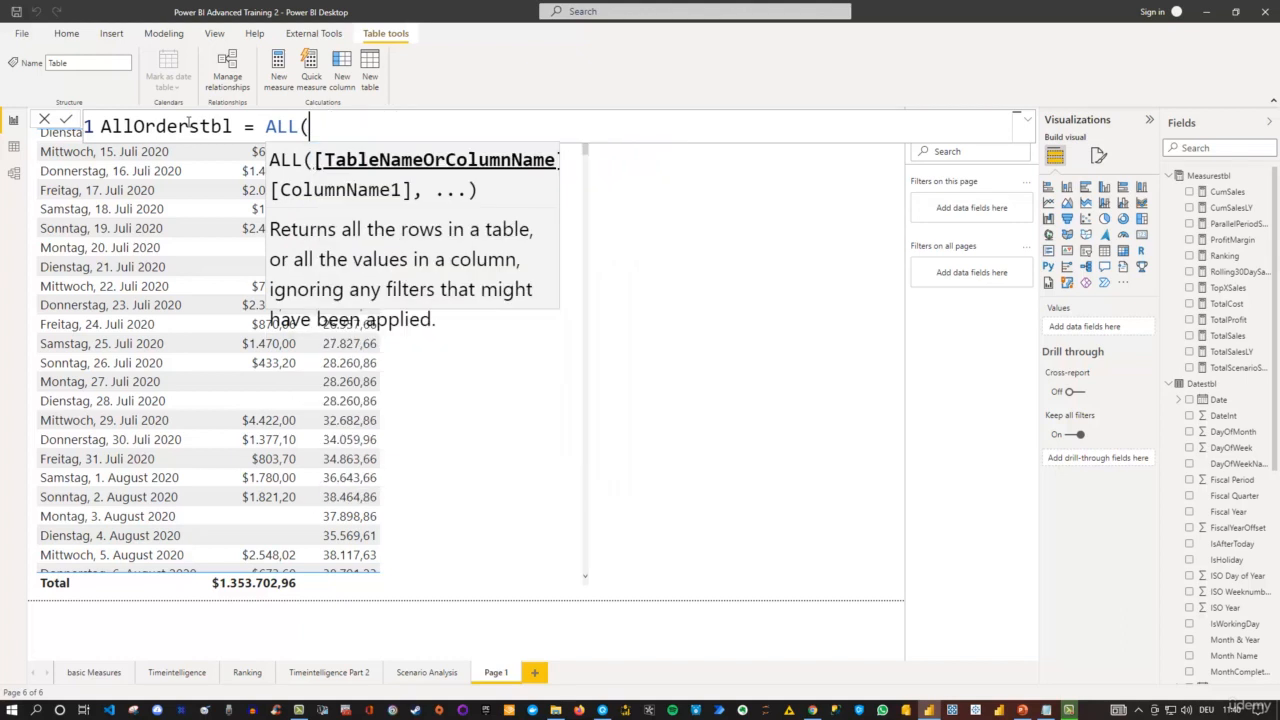
- Complete the AllOrderstbl formula with Ordertbl as the ALL argument and commit the table
text(ordertbl)
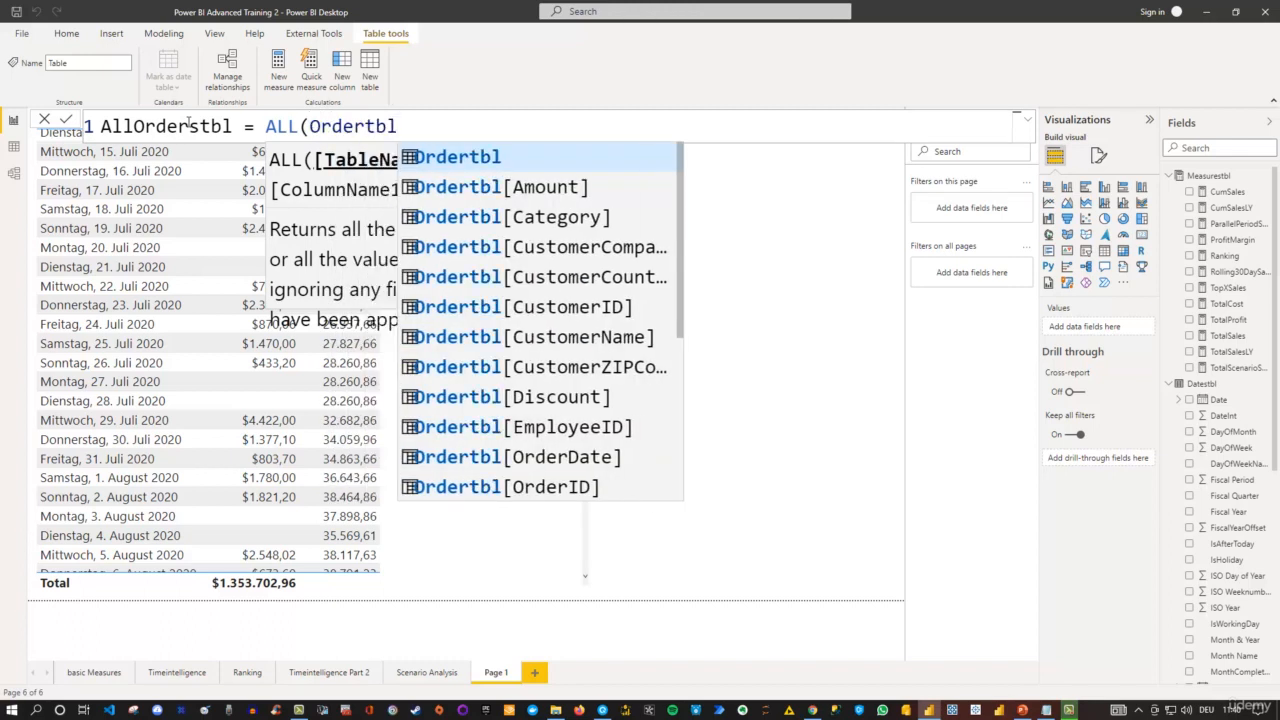
text())
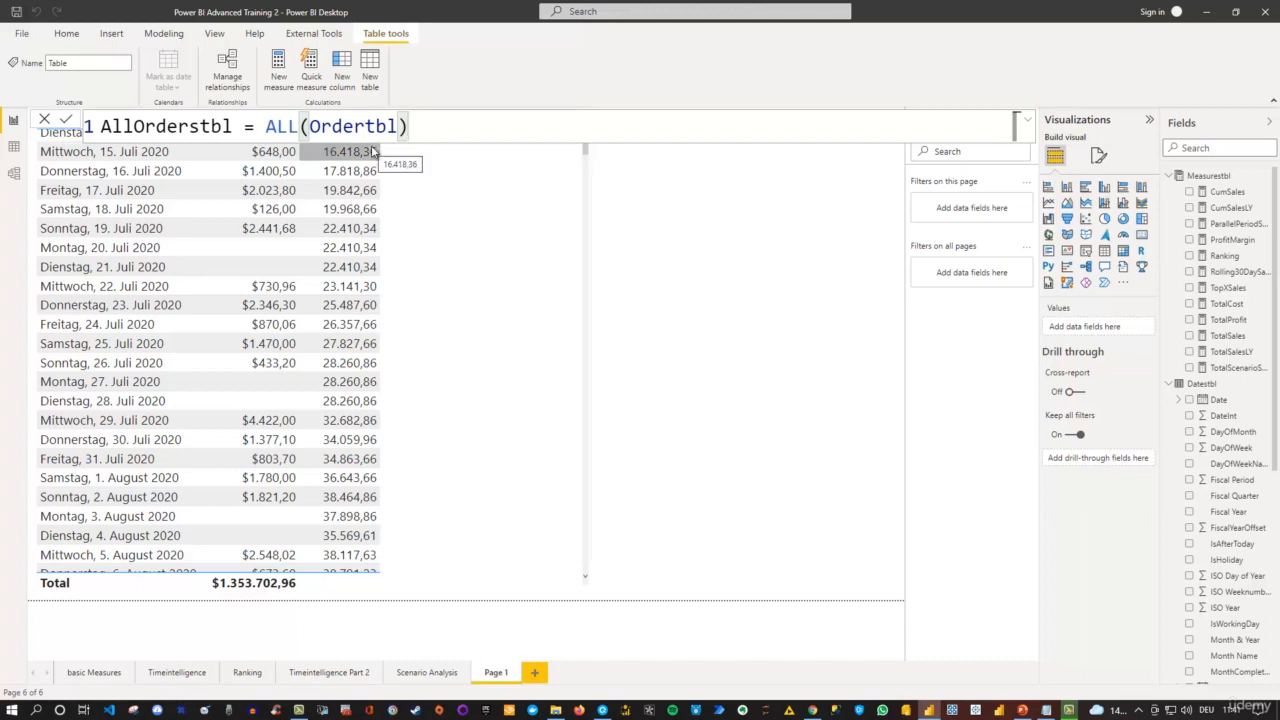
key(Return)
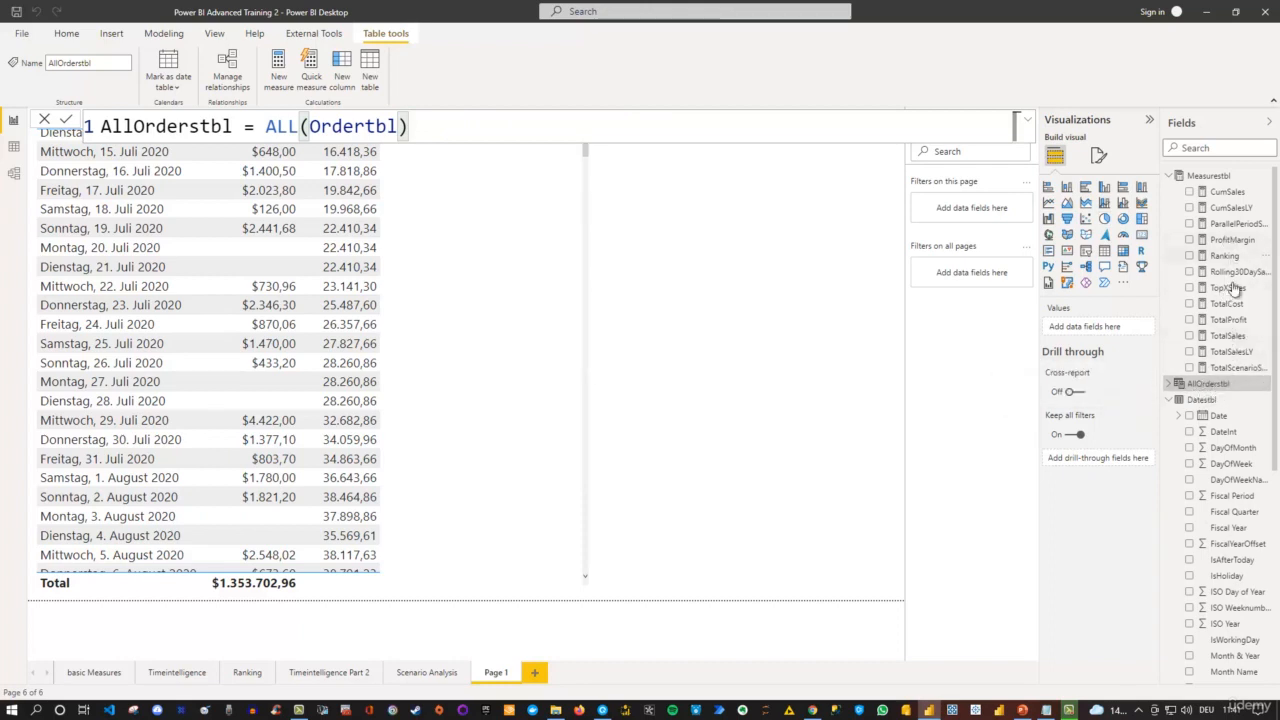
- Inspect the fields and rows of AllOrderstbl in the data view, across to the Category column
click(1181, 392)
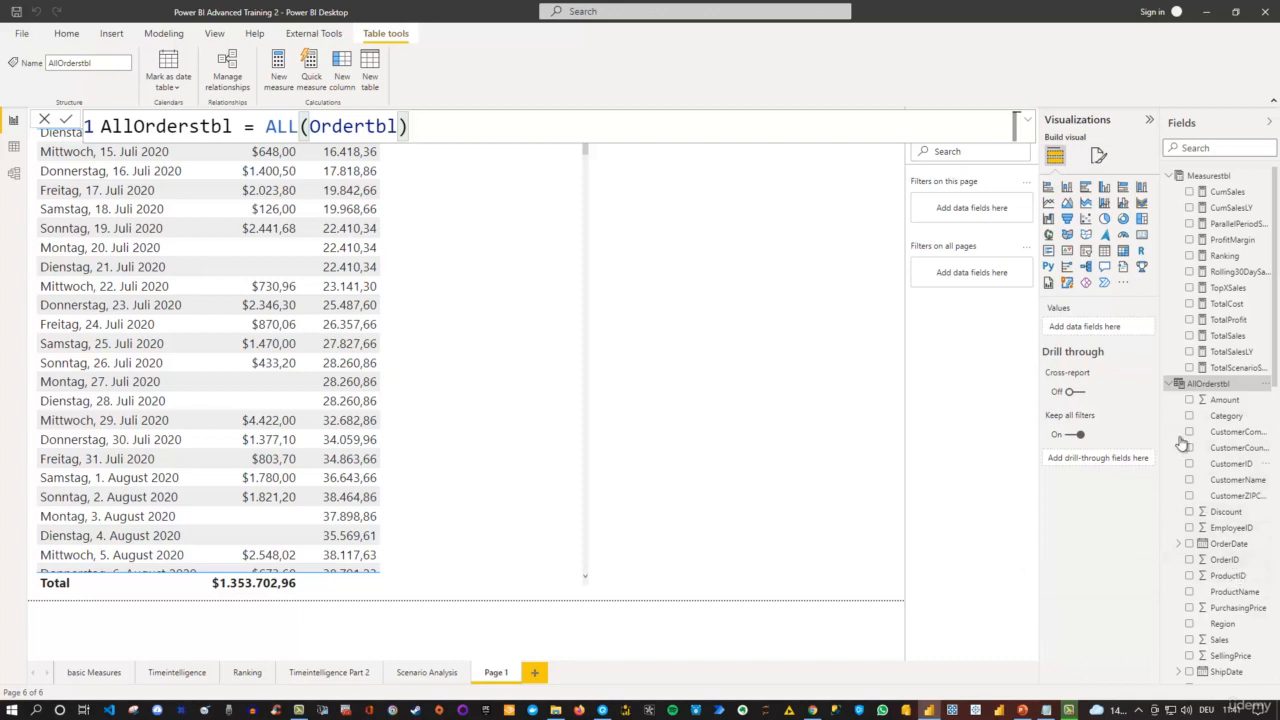
click(1172, 390)
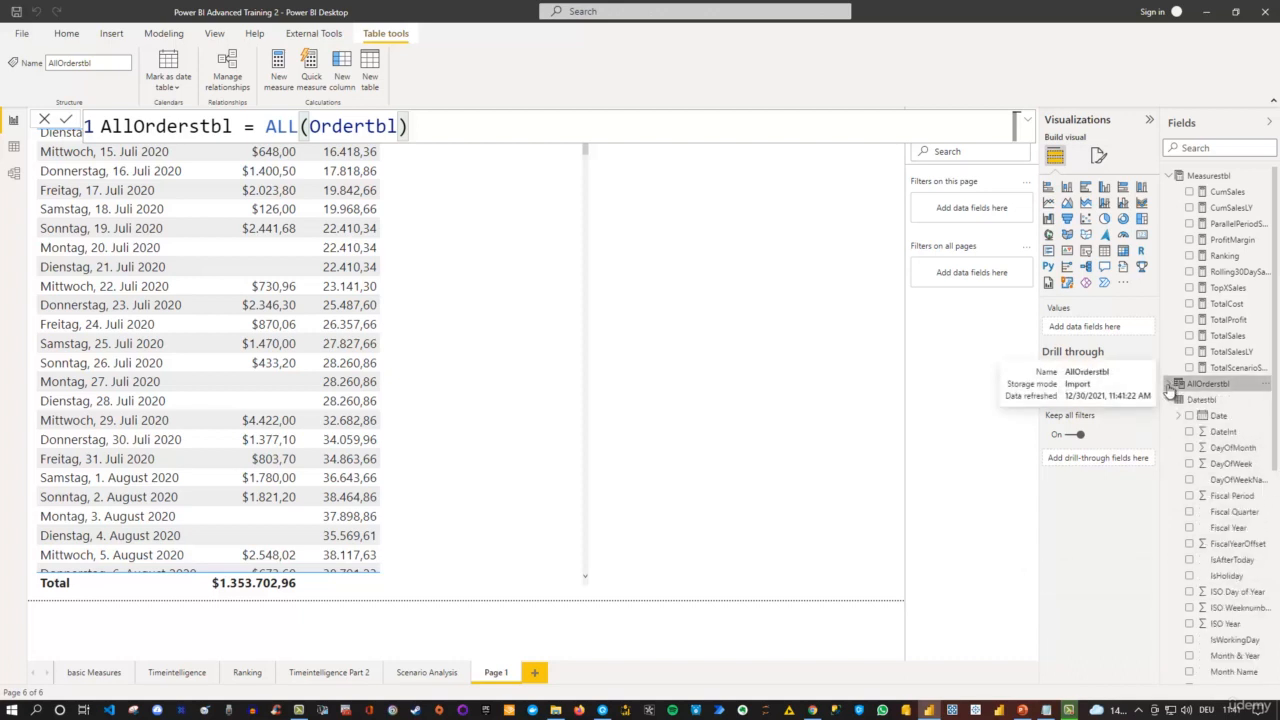
click(13, 149)
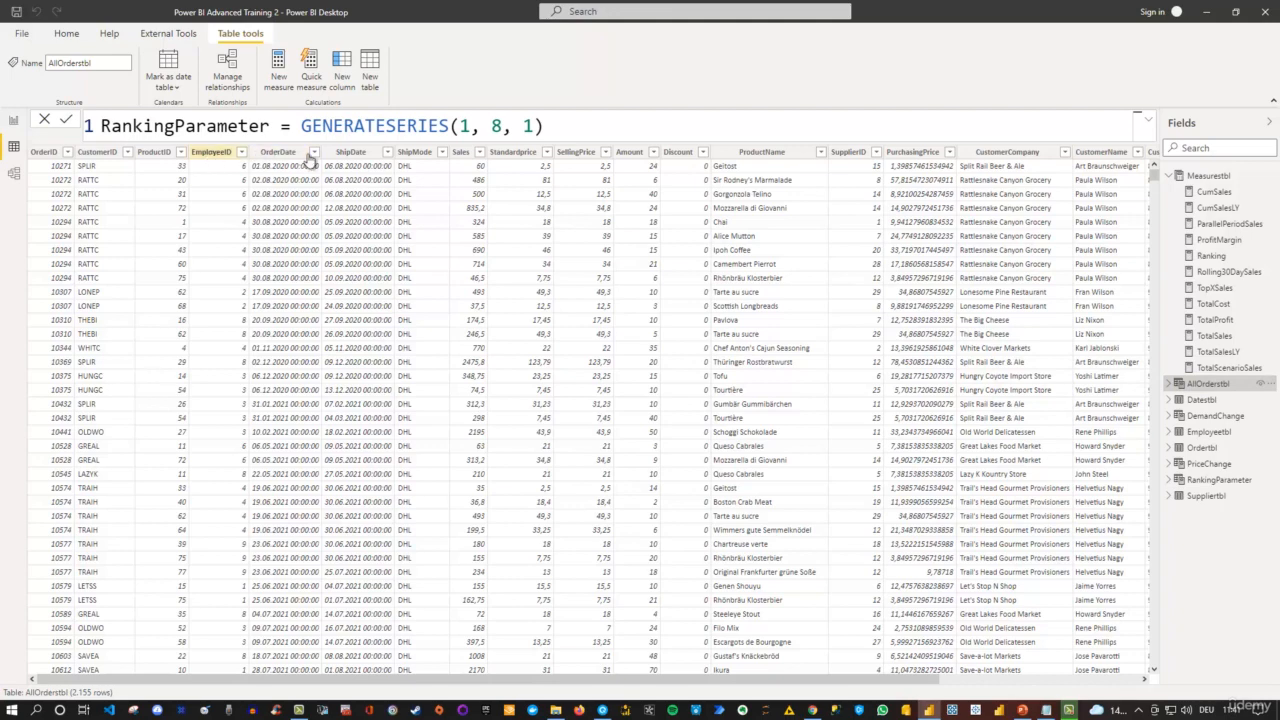
click(1170, 384)
click(1211, 400)
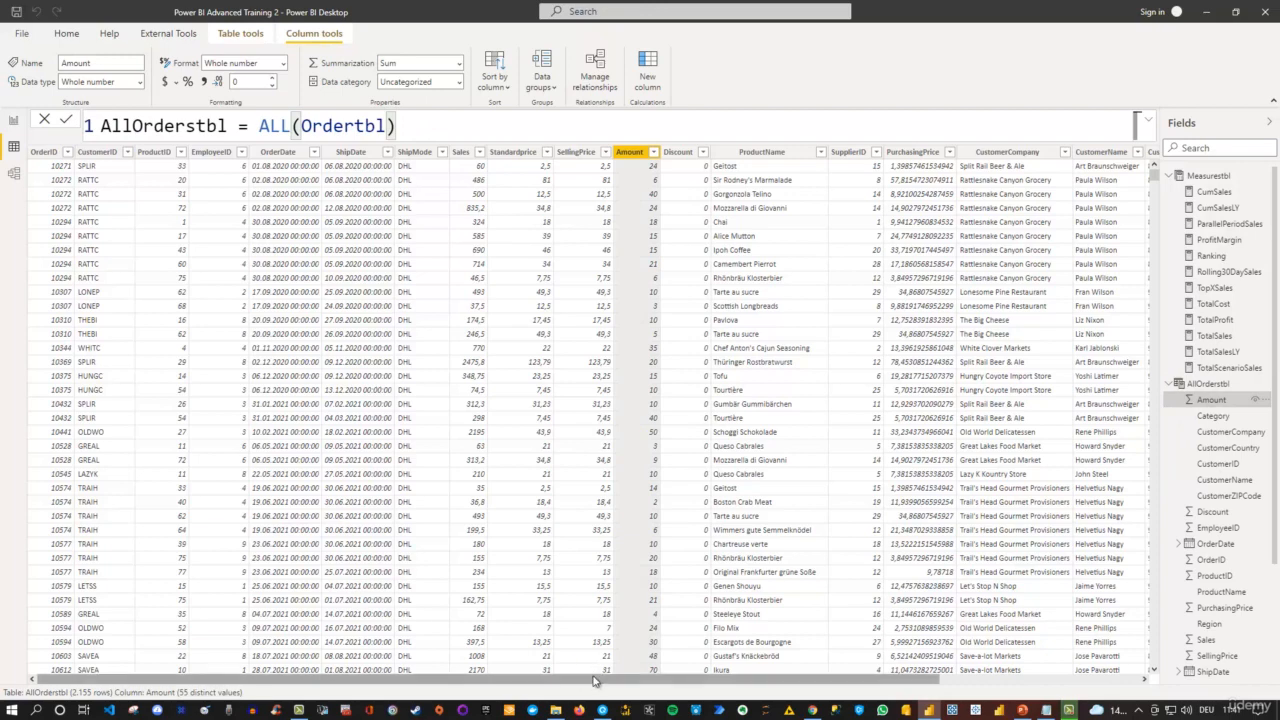
drag(594, 679, 380, 636)
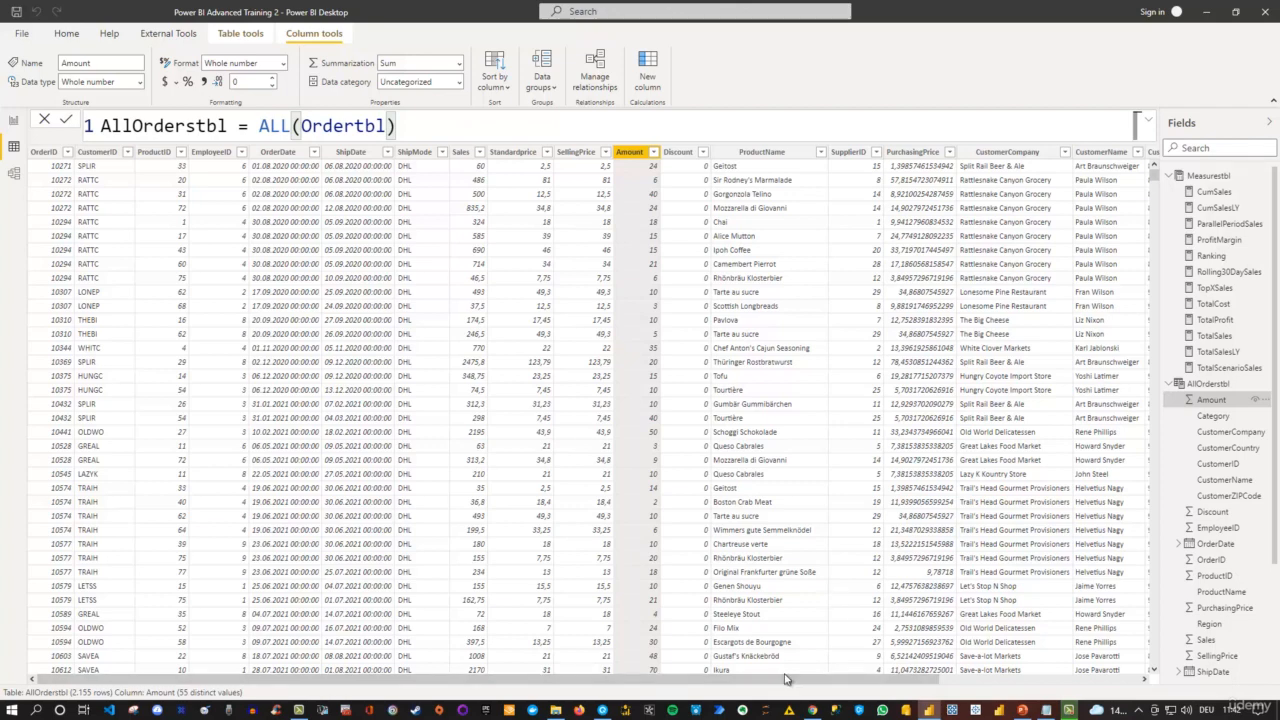
drag(784, 679, 1033, 685)
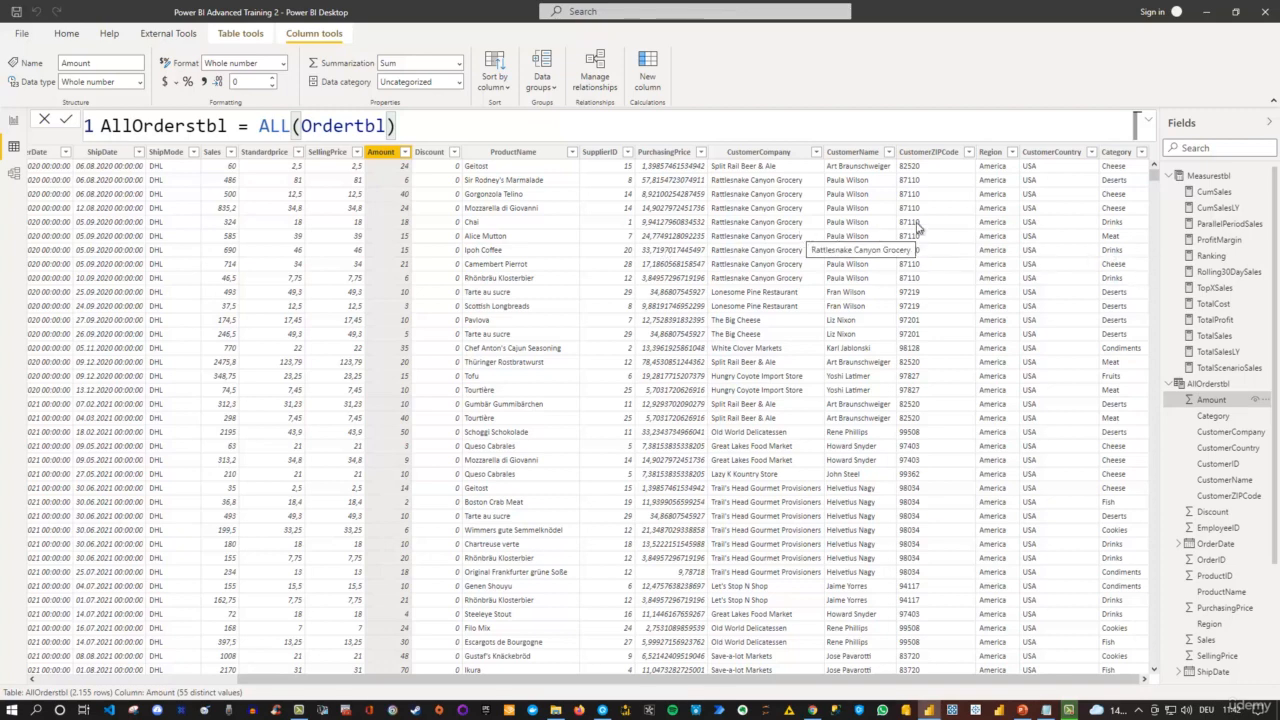
click(1115, 152)
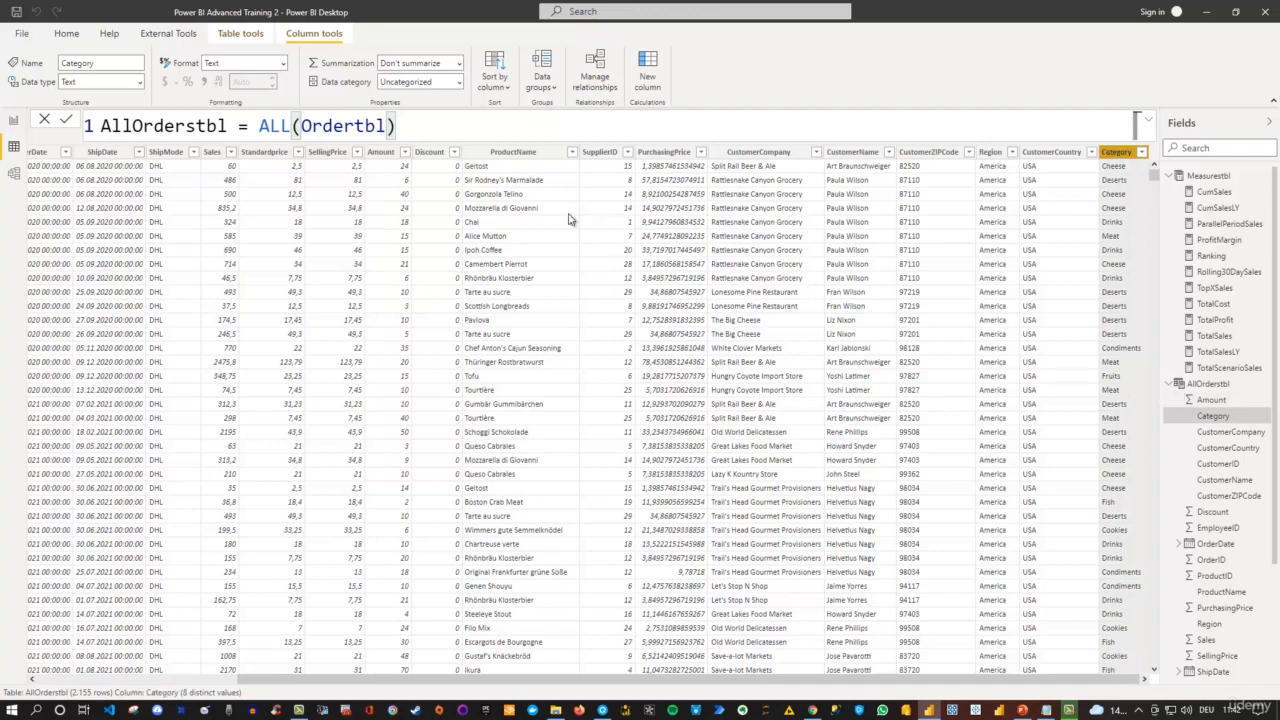
- Add a calculated table named DrinksOrdertbl and begin its formula with the FILTER function
click(67, 36)
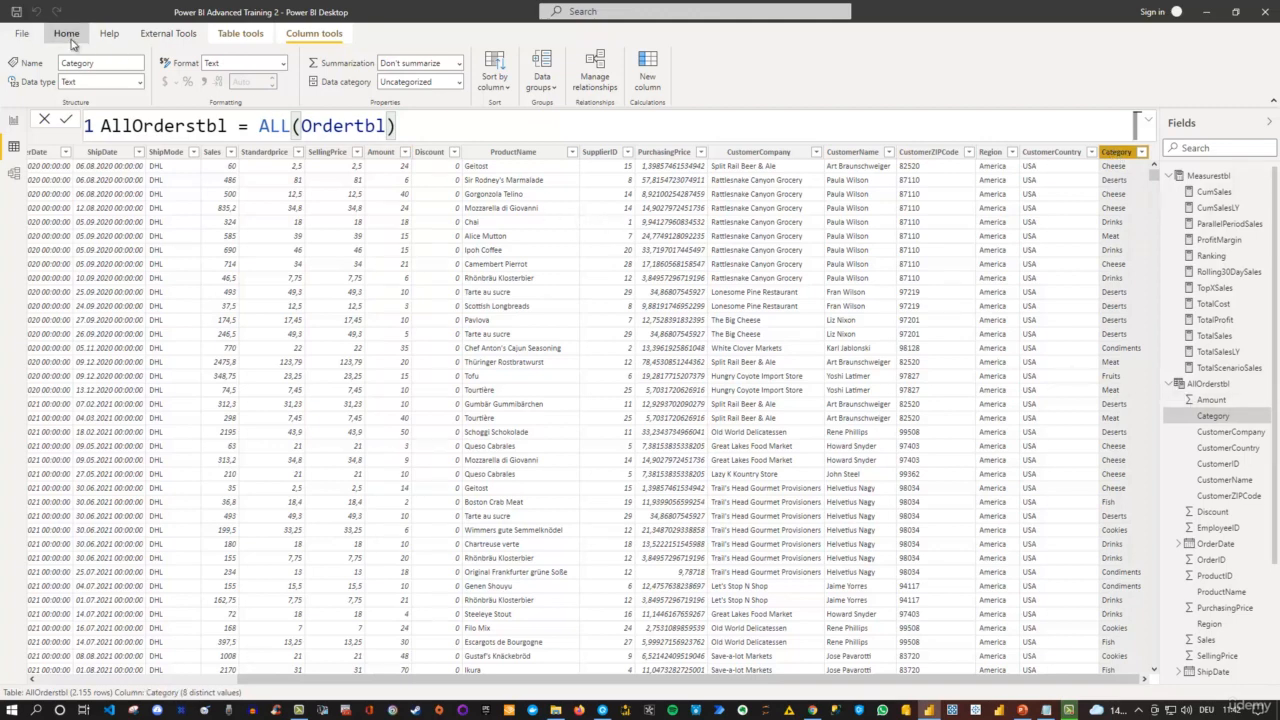
click(13, 121)
click(164, 36)
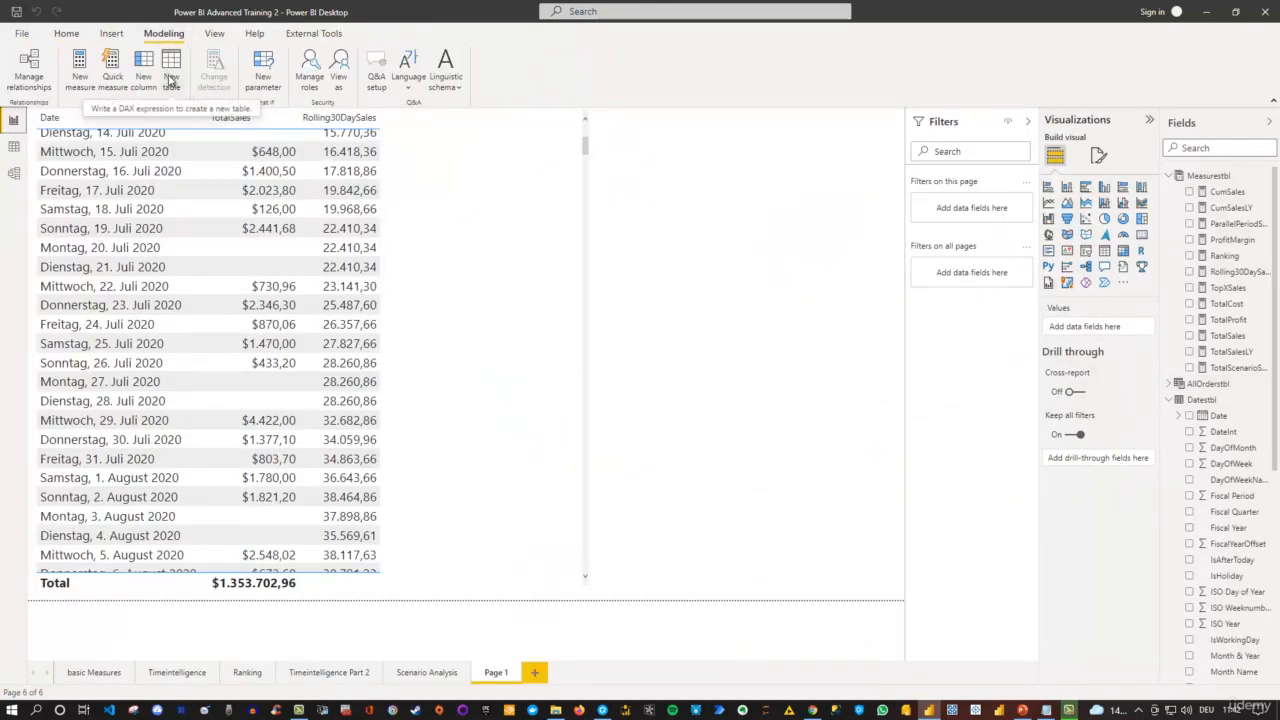
click(170, 80)
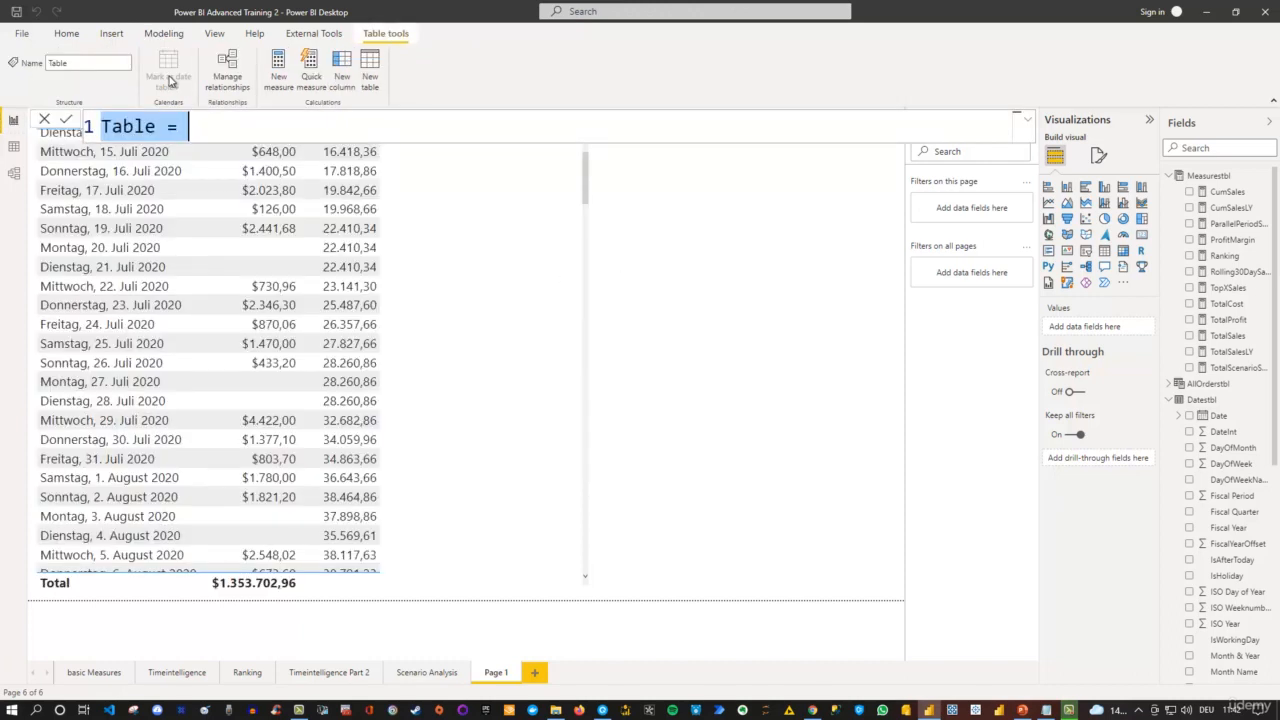
text(Drink)
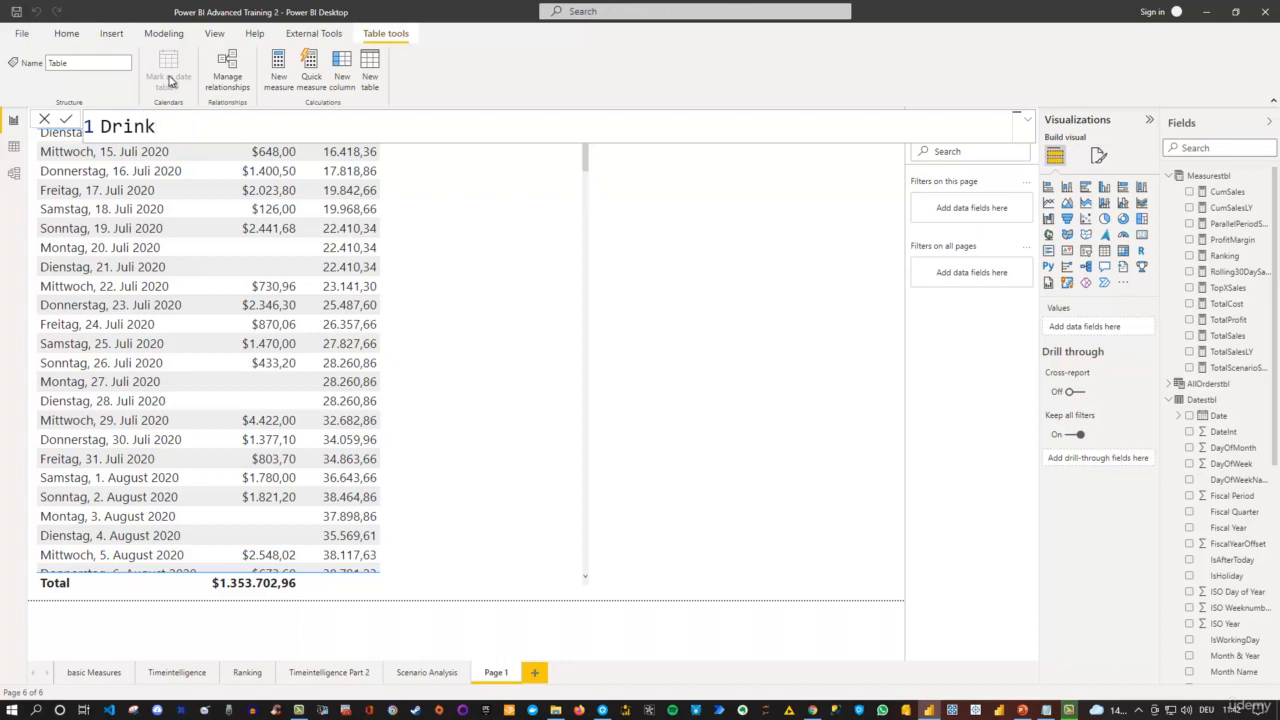
text(sOrdertbl = )
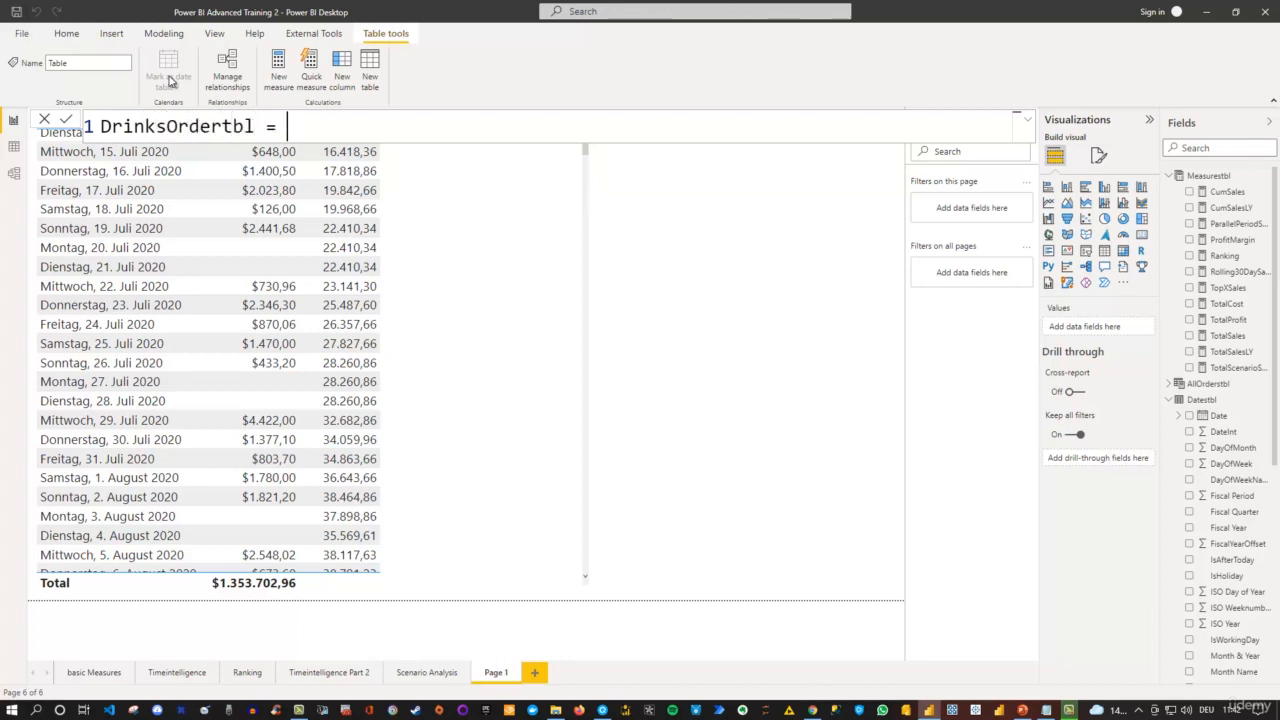
text(Filt)
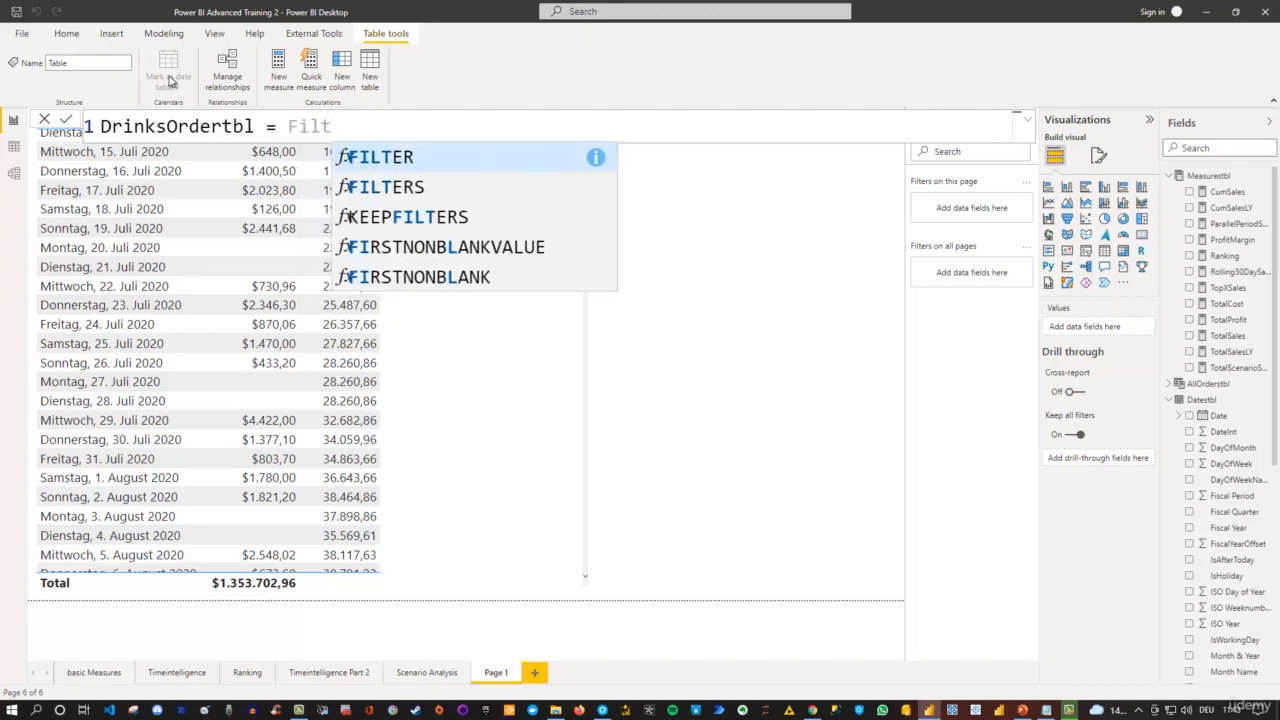
key(Tab)
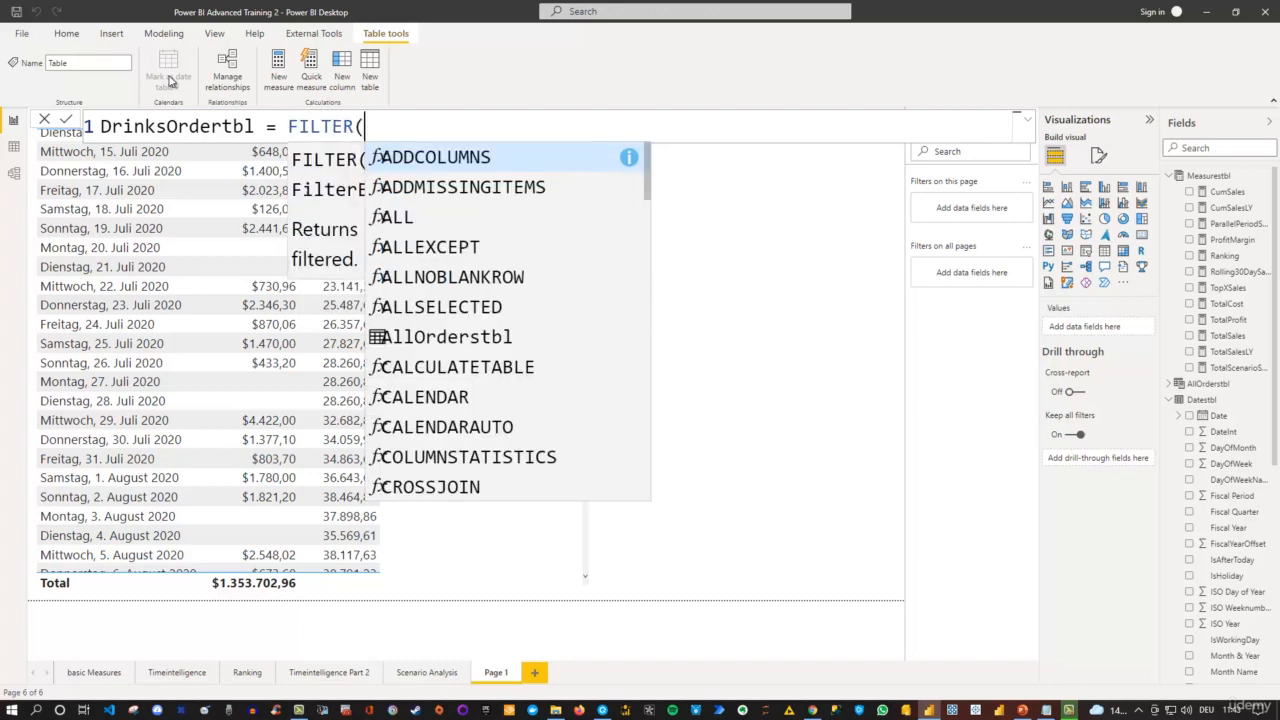
key(Escape)
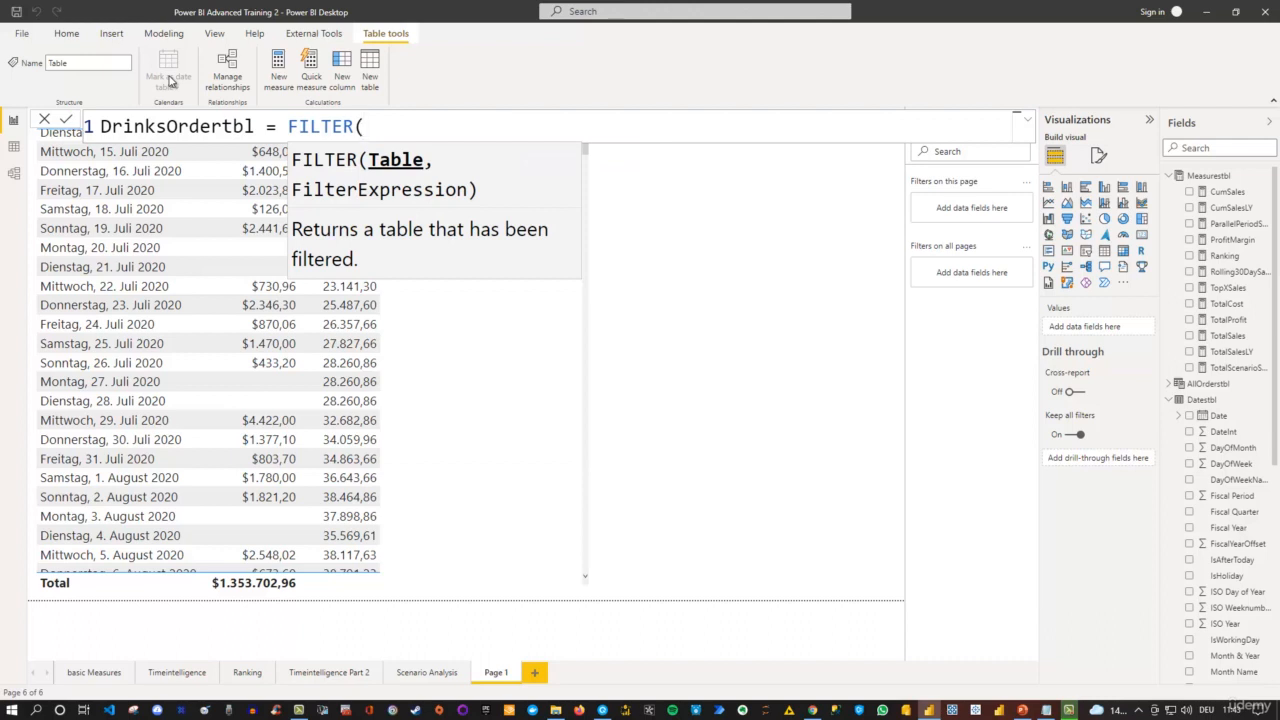
- Complete the DrinksOrdertbl formula by filtering Ordertbl on Ordertbl[Category]="Drinks" and commit the table
text(Ordertbl)
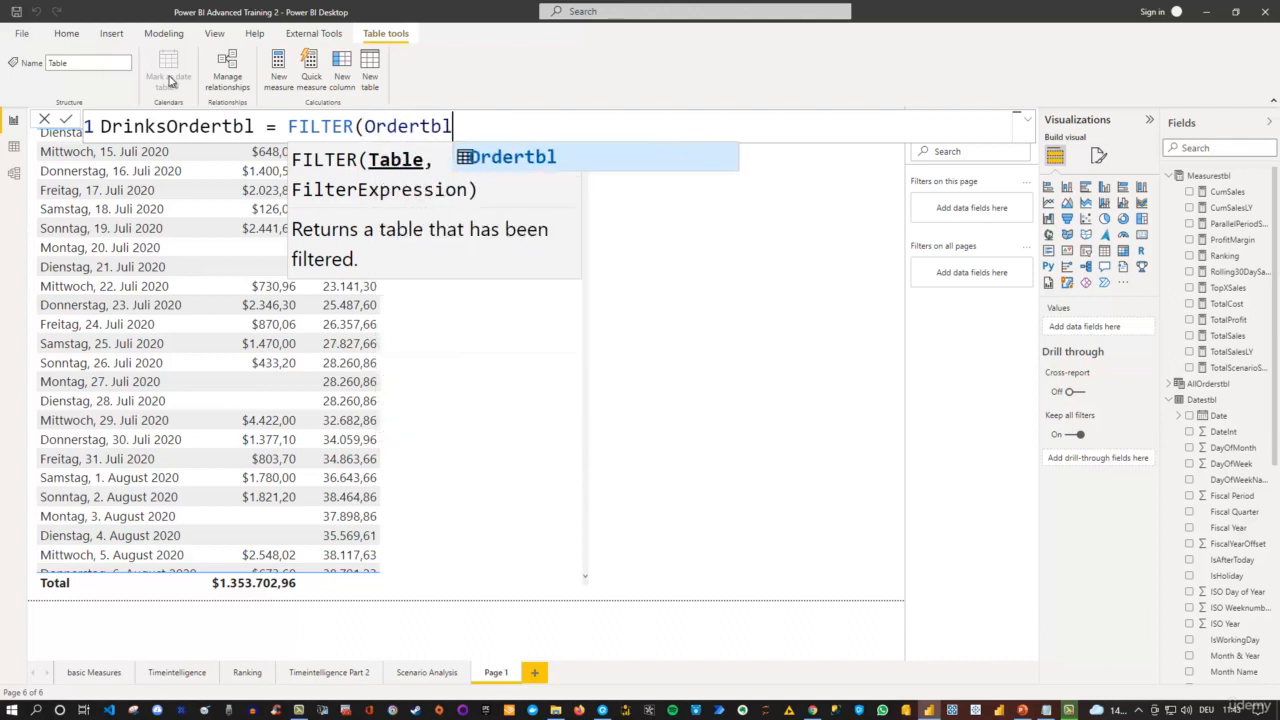
text(,)
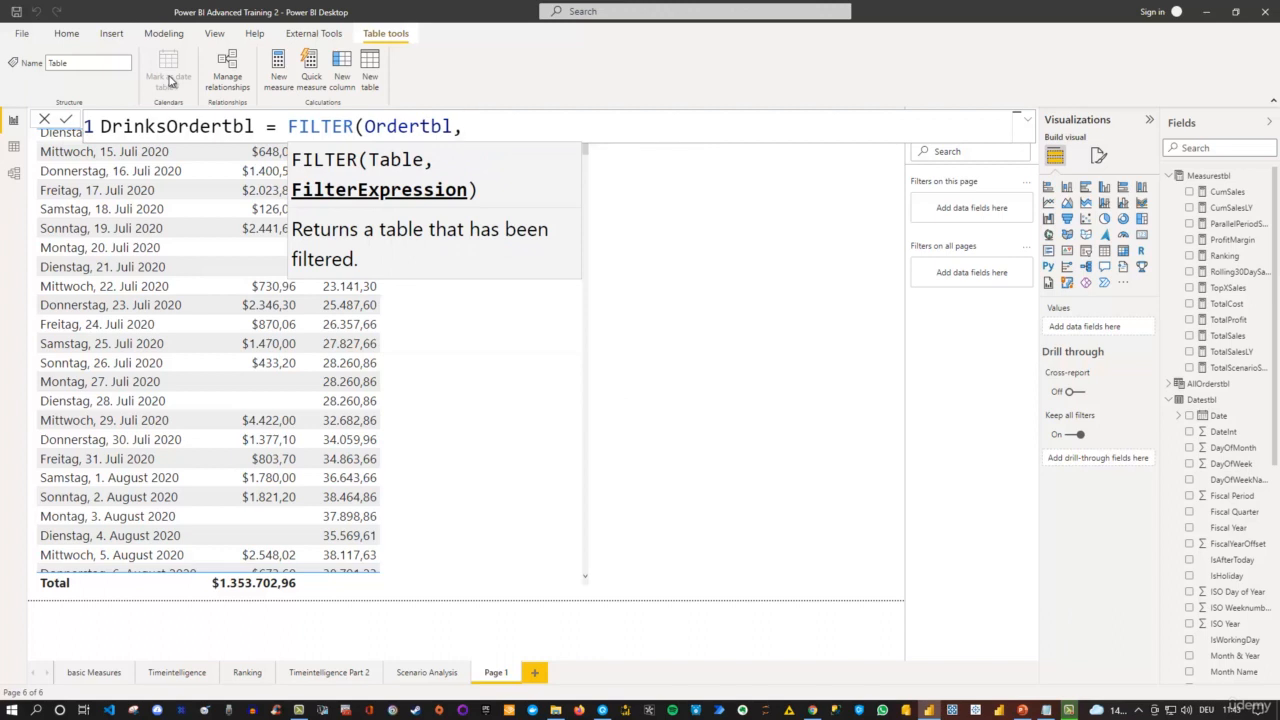
text(c)
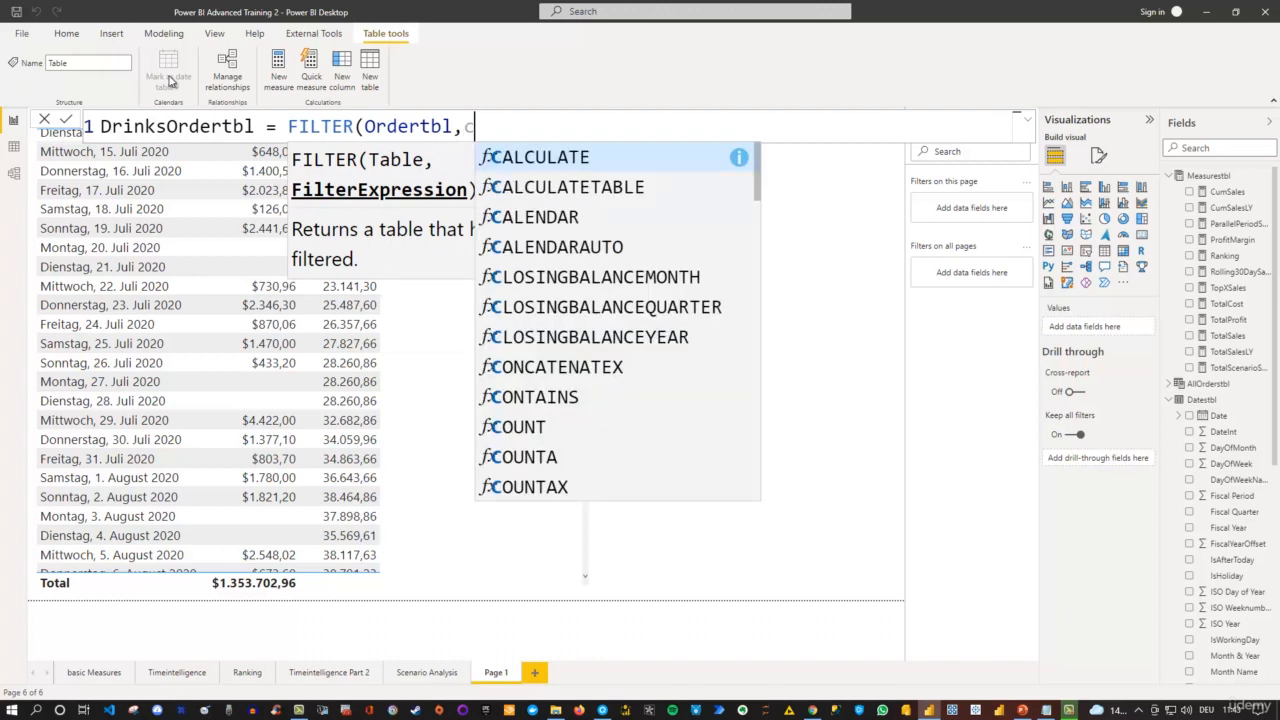
text(ategor)
key(Tab)
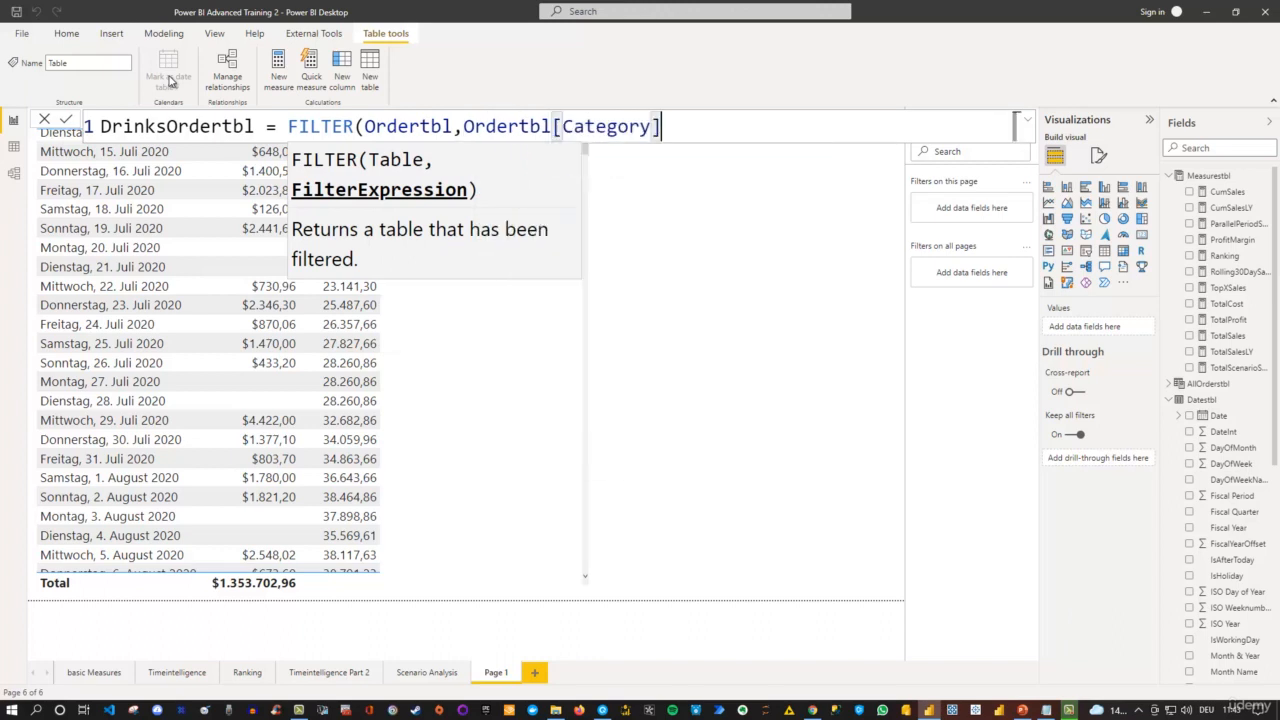
text(=)
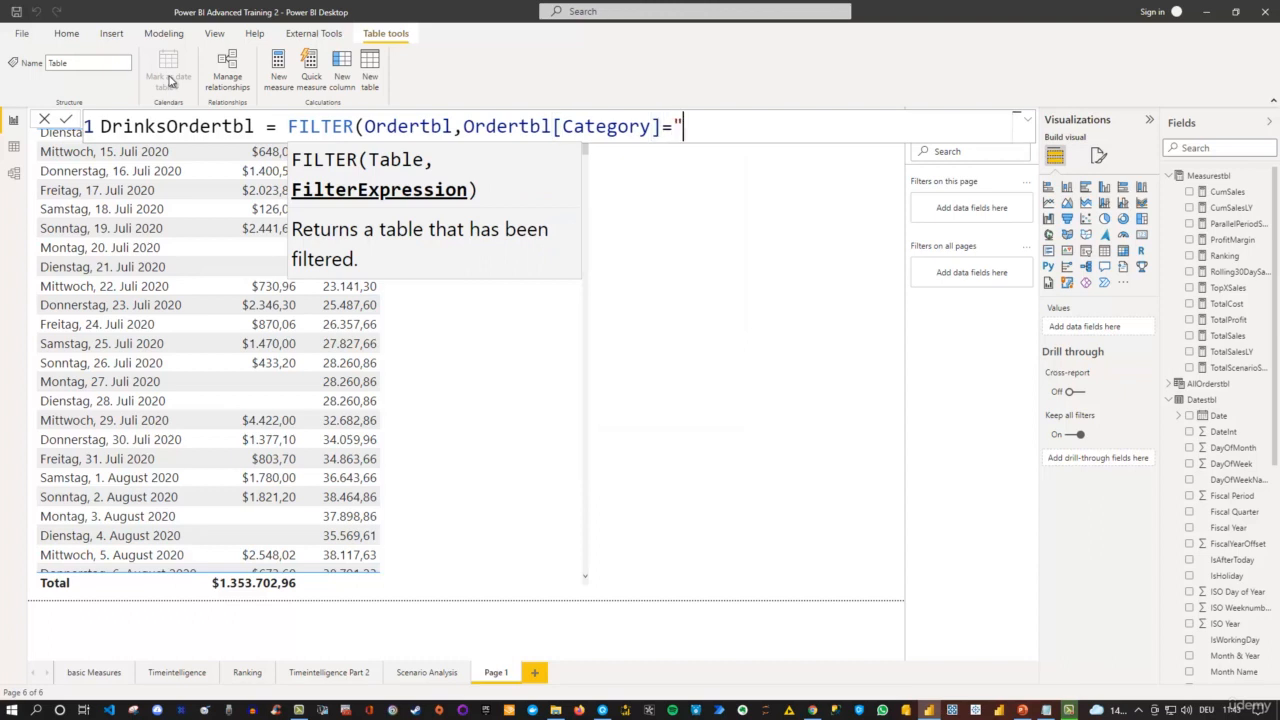
text("Drinks")
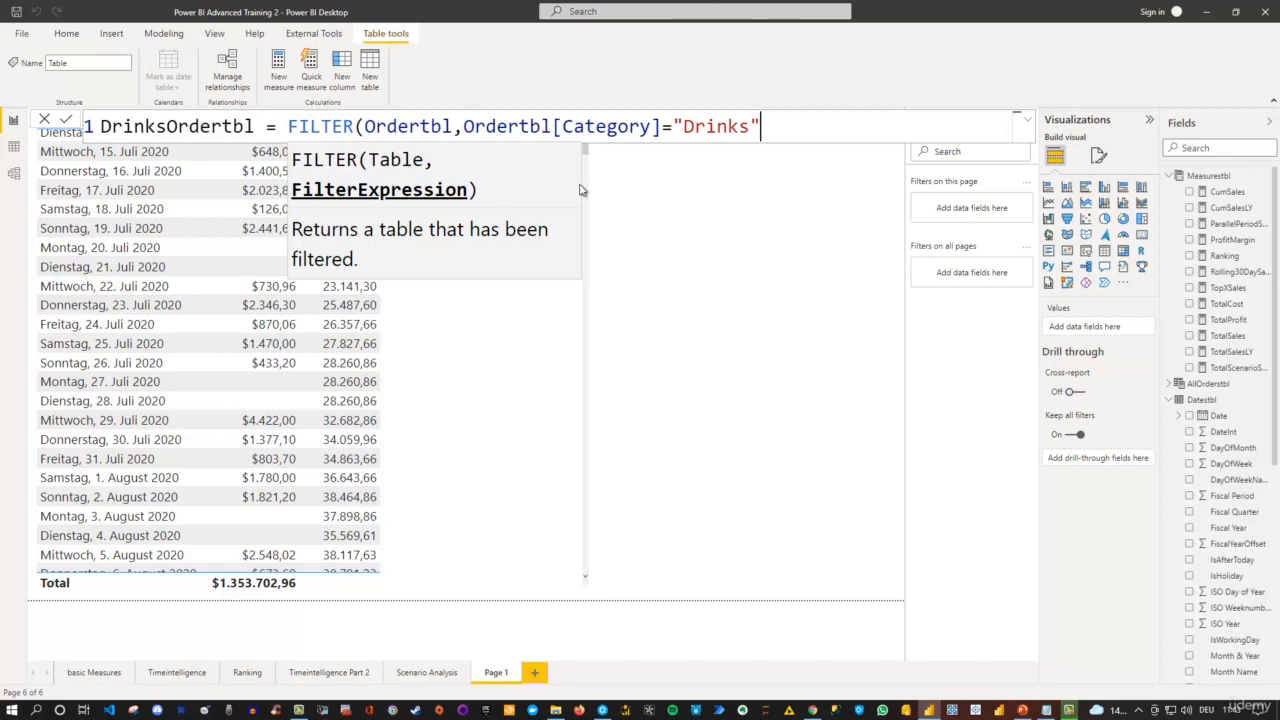
text())
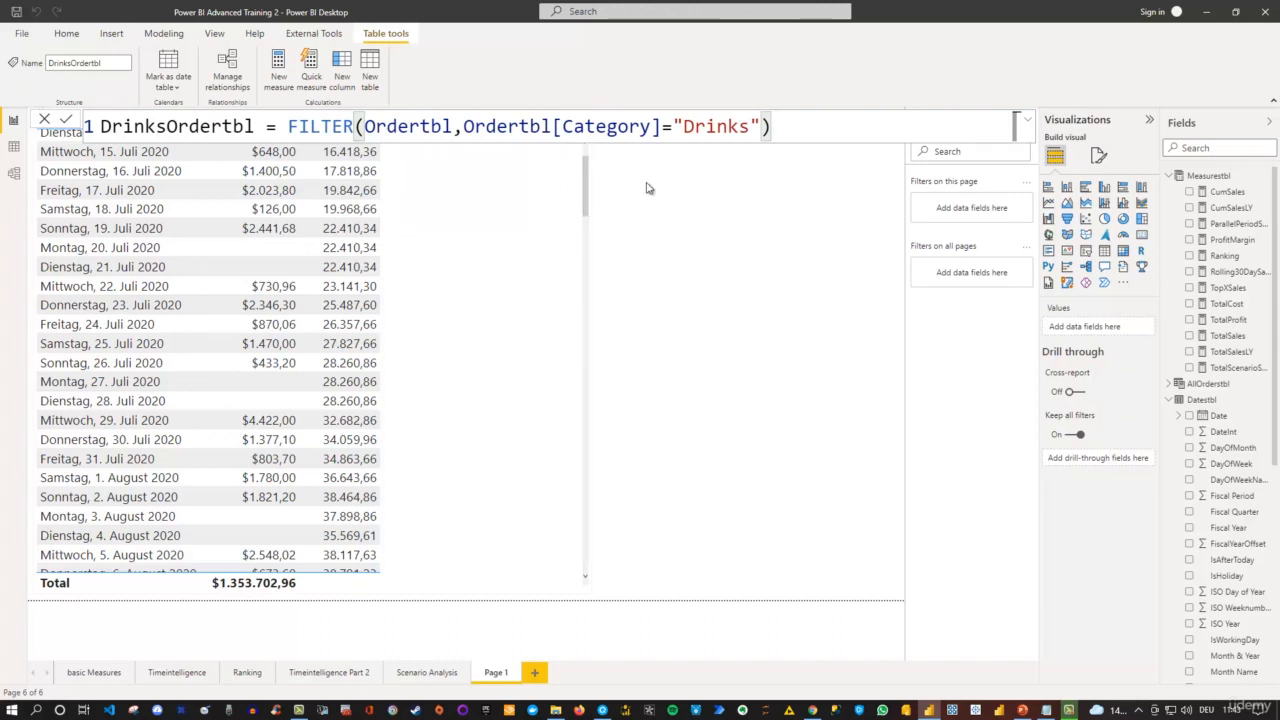
click(830, 257)
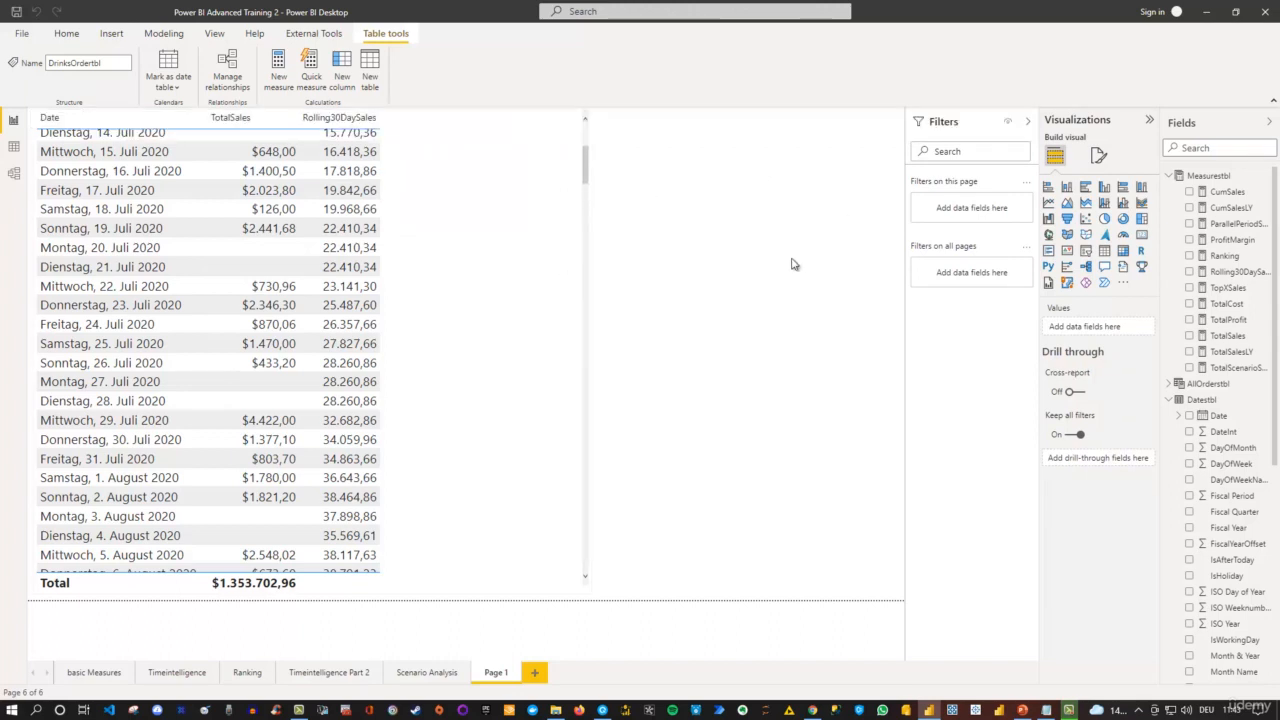
- Collapse the Measurestbl and Datestbl field lists and show the DrinksOrdertbl table in the data view
click(1174, 177)
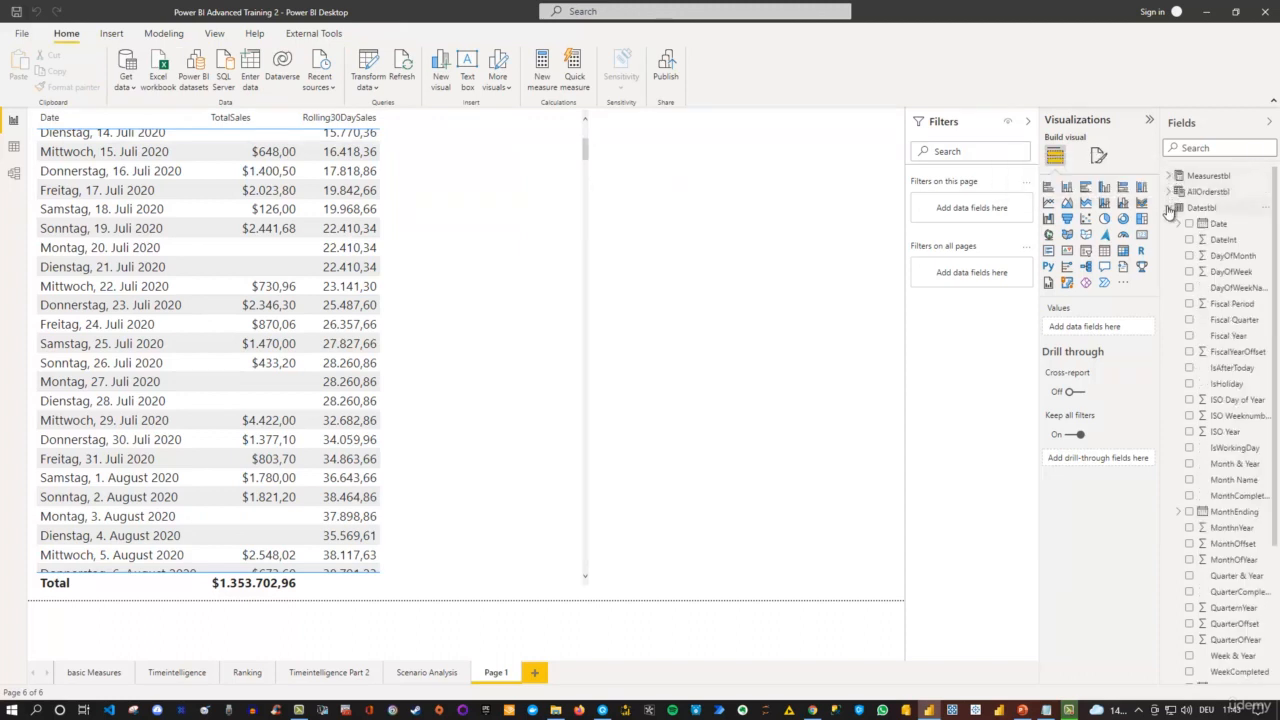
click(1170, 208)
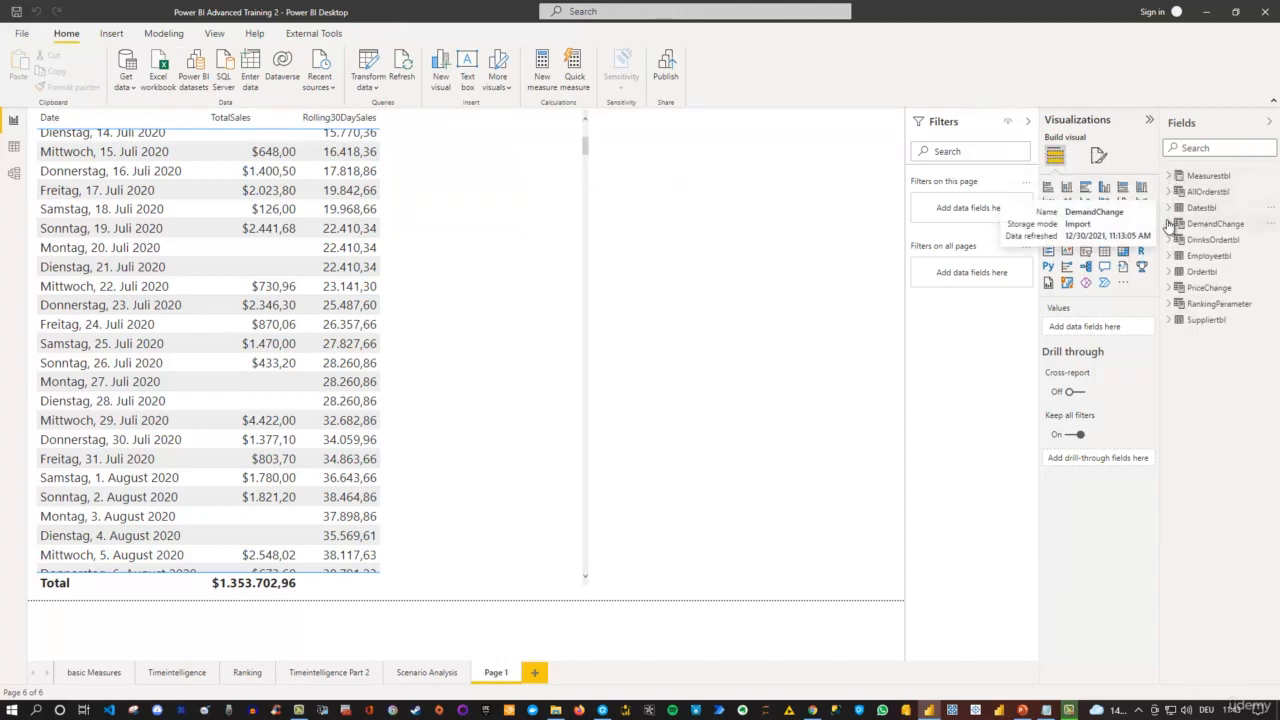
click(1220, 241)
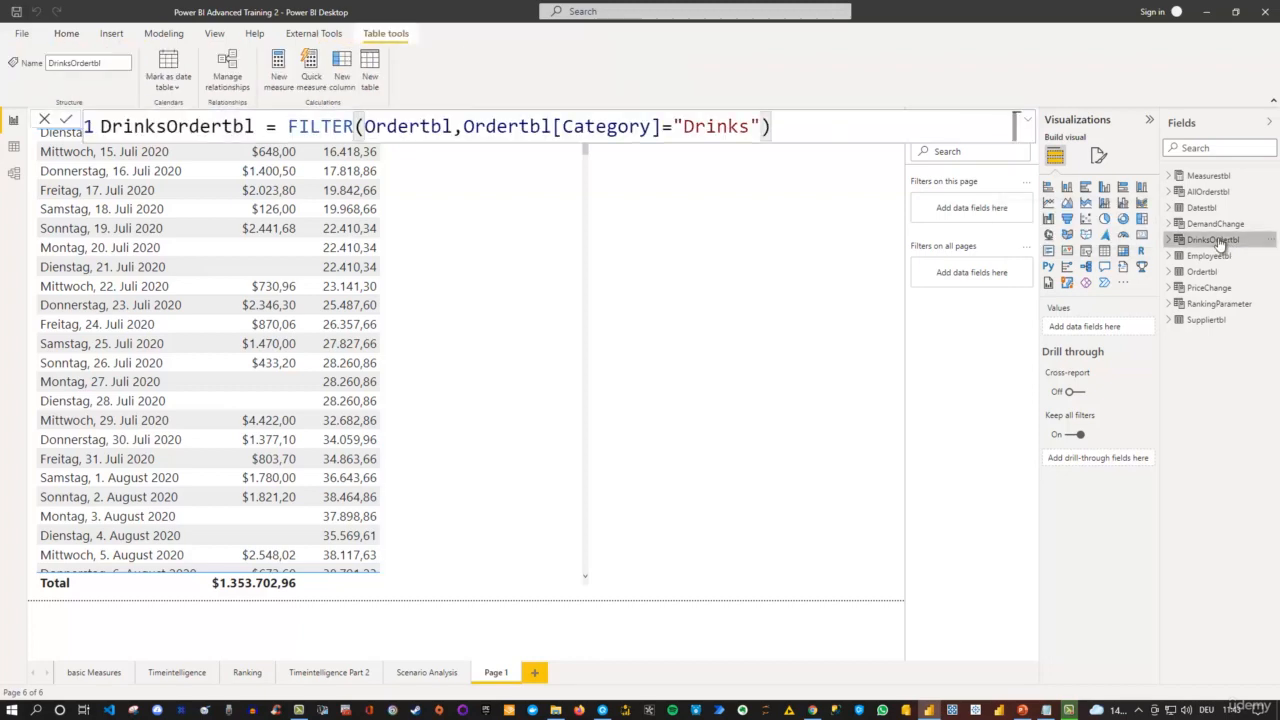
click(13, 147)
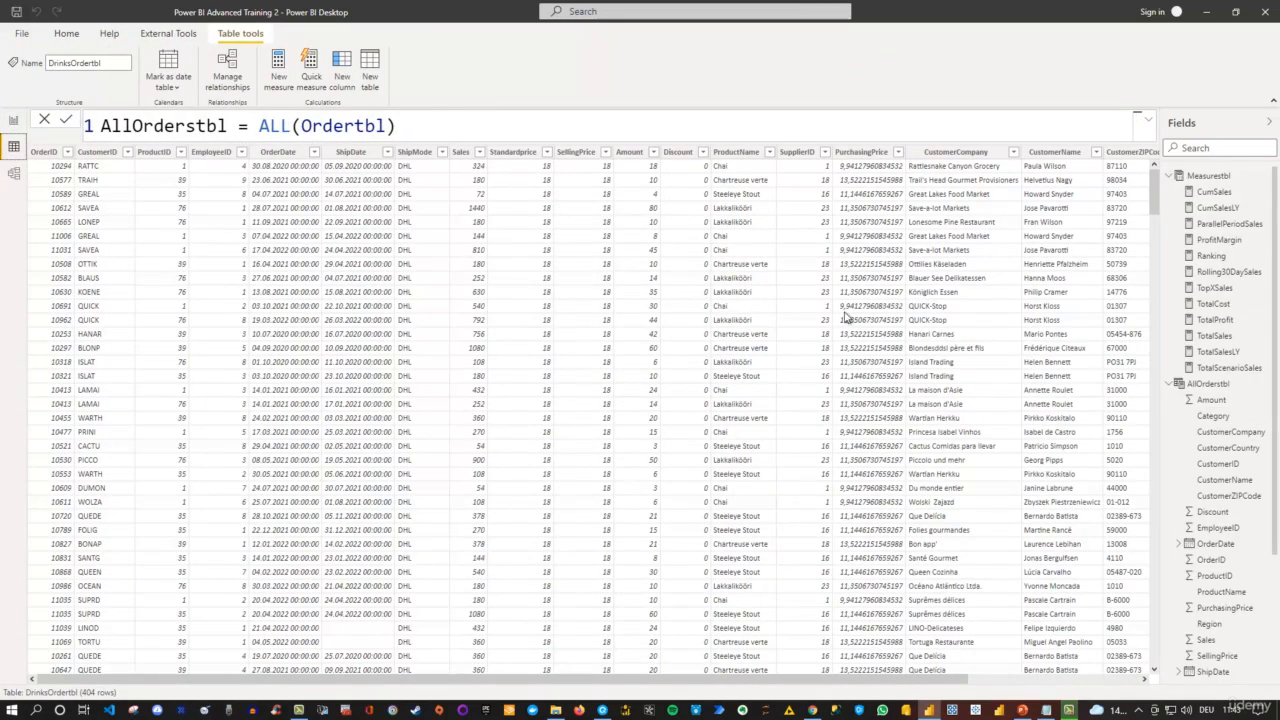
- Inspect the DrinksOrdertbl rows across to the Category column and check that column's filter values against the formula
click(1169, 385)
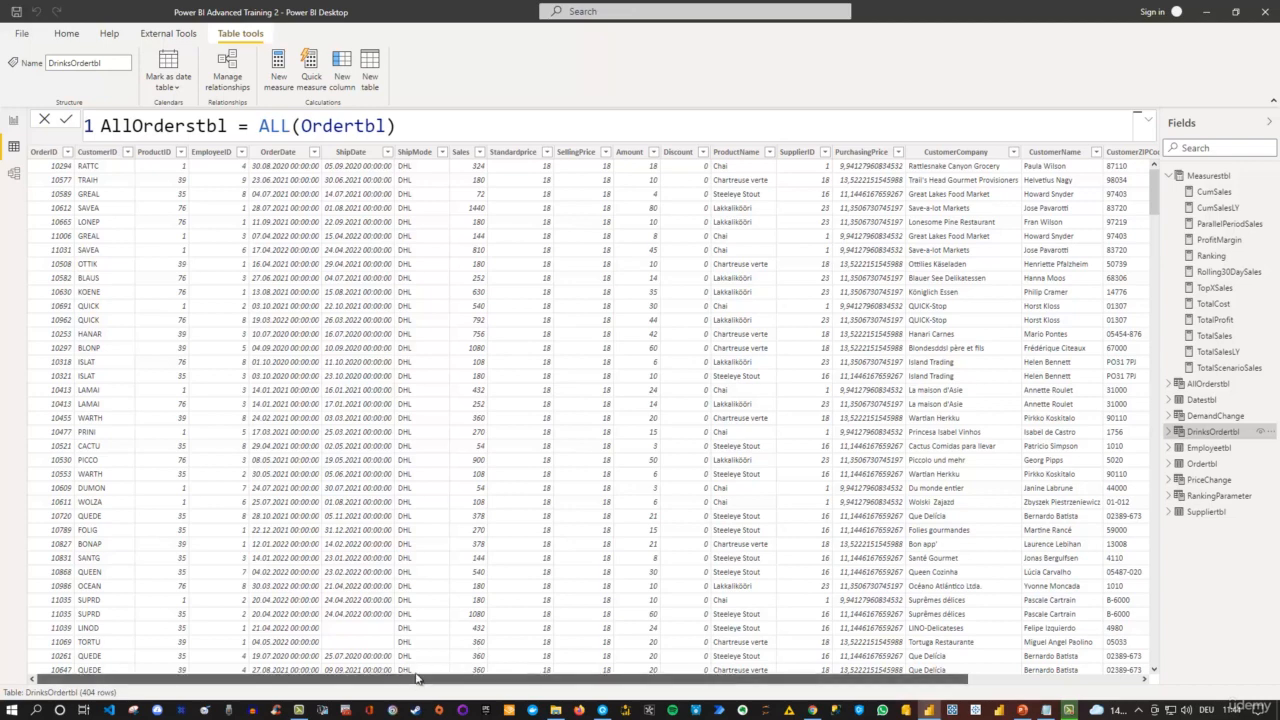
click(1182, 436)
click(1213, 450)
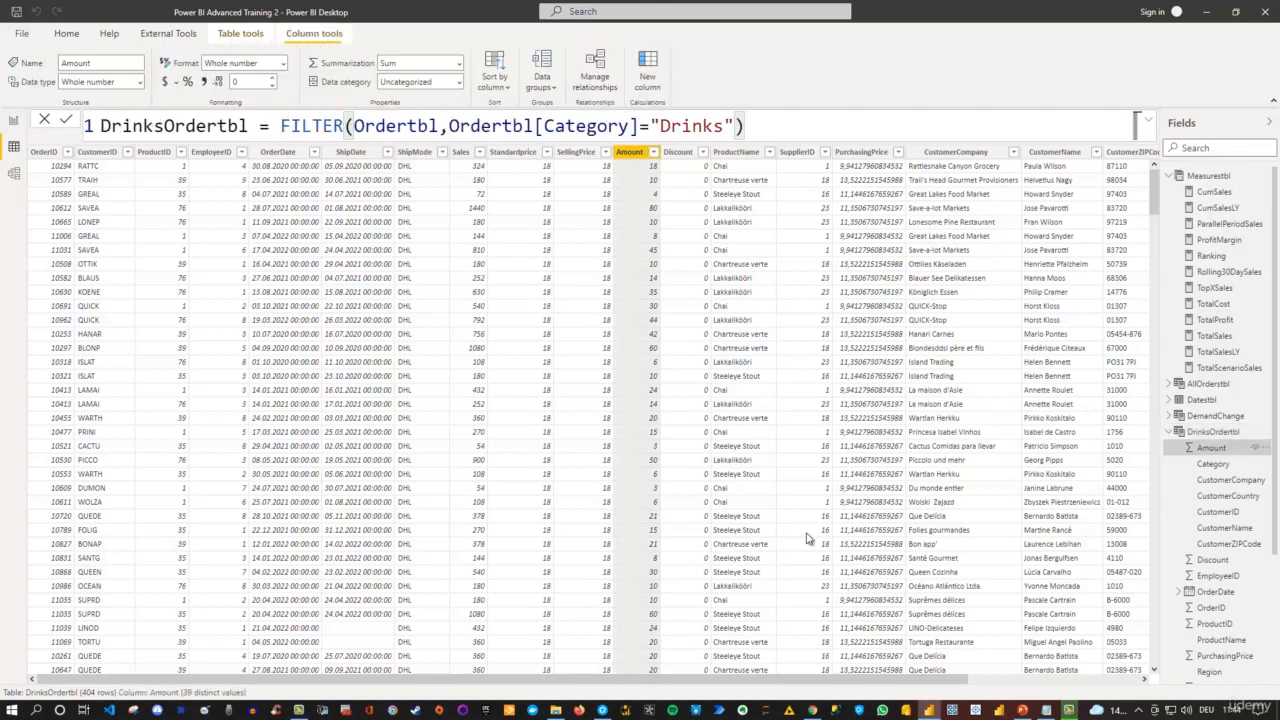
drag(545, 681, 934, 690)
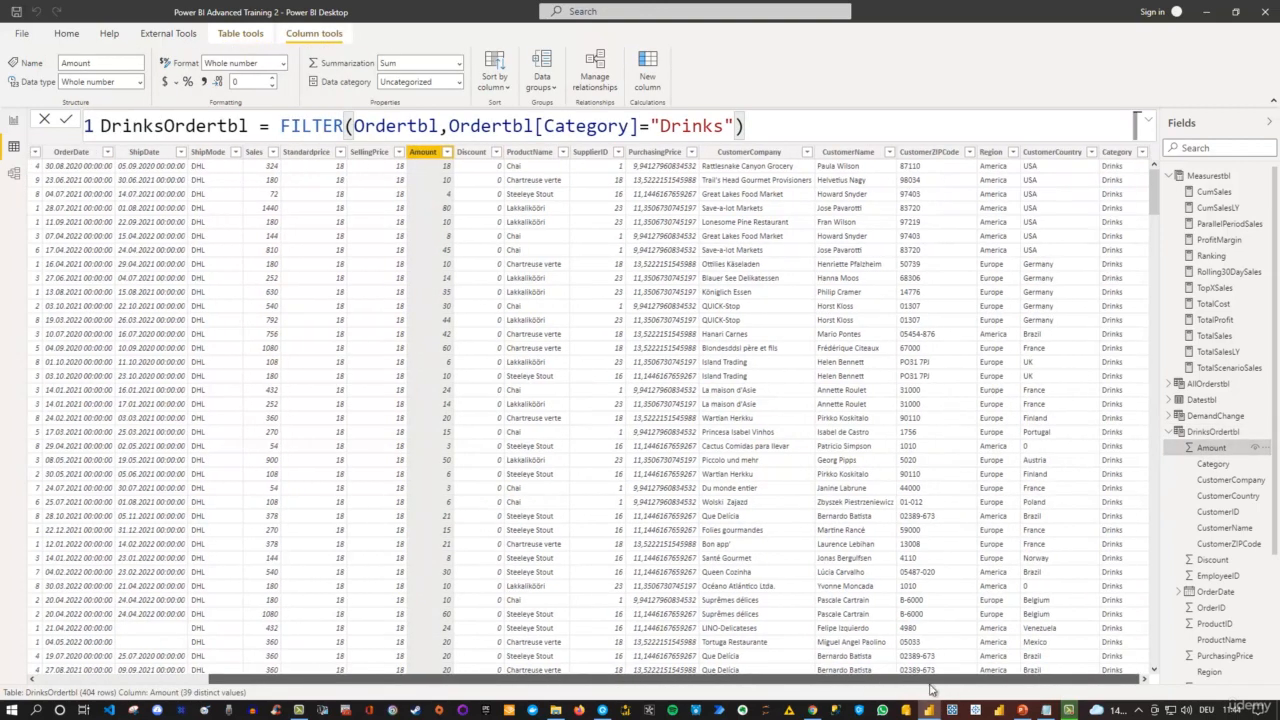
click(1142, 155)
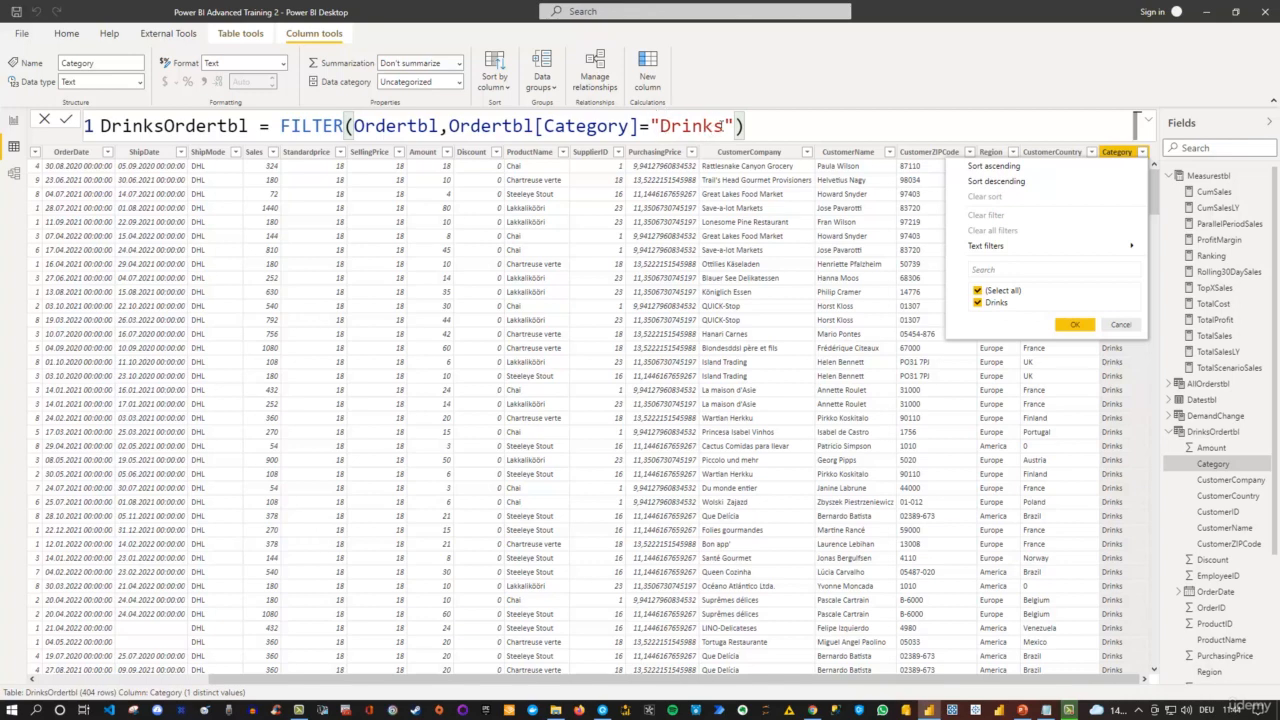
click(779, 128)
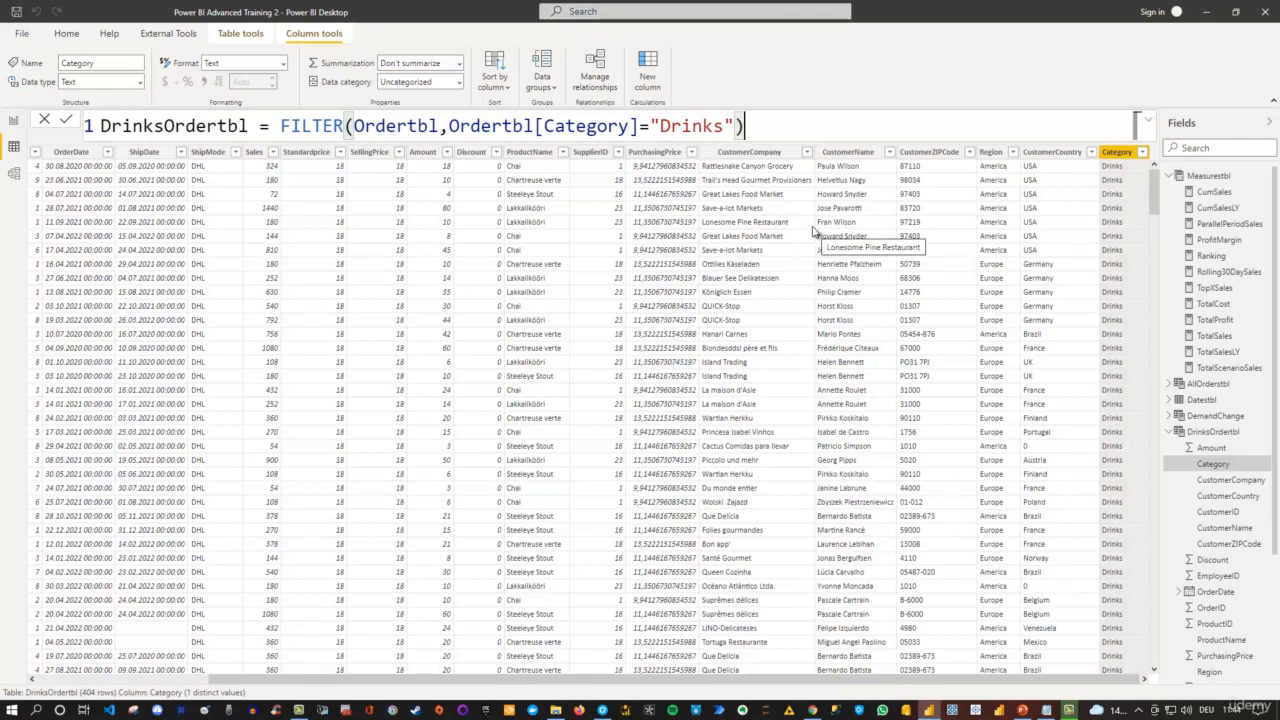
- Reopen the Ranking measure in the report view and examine its ALL ( Ordertbl[Category] ) and TotalSales arguments in RANKX
click(13, 121)
click(155, 35)
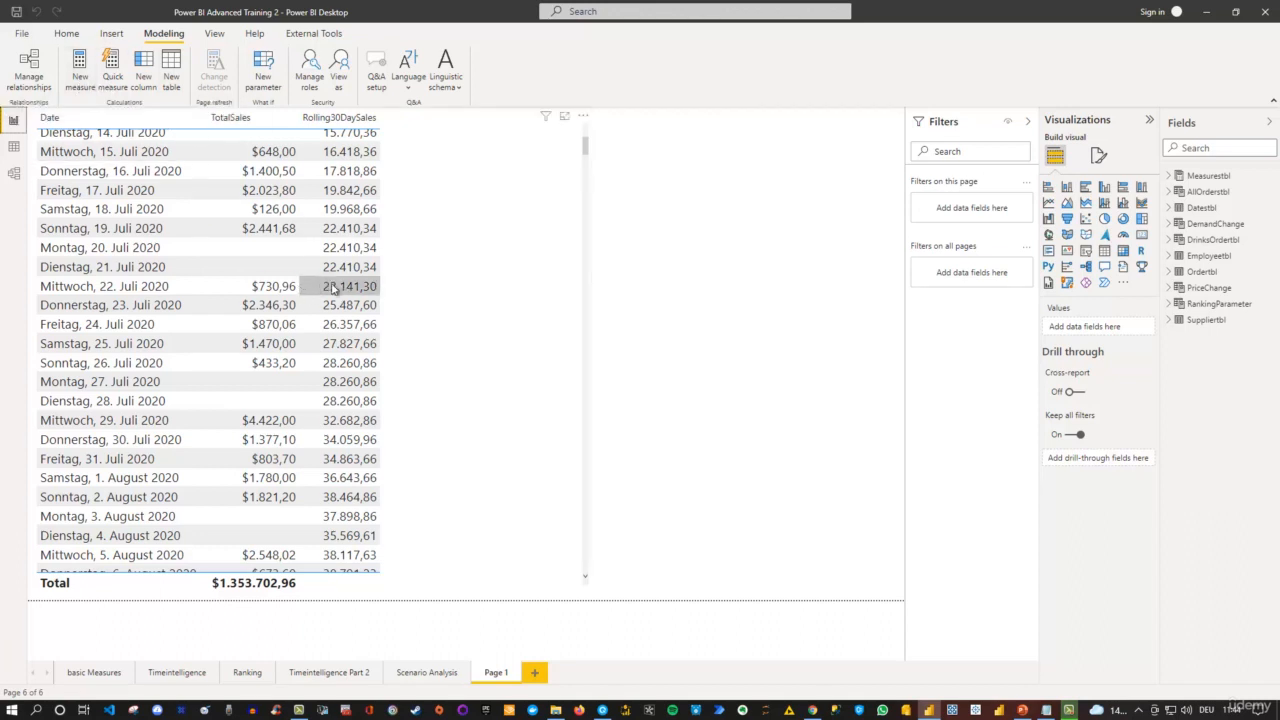
click(1170, 177)
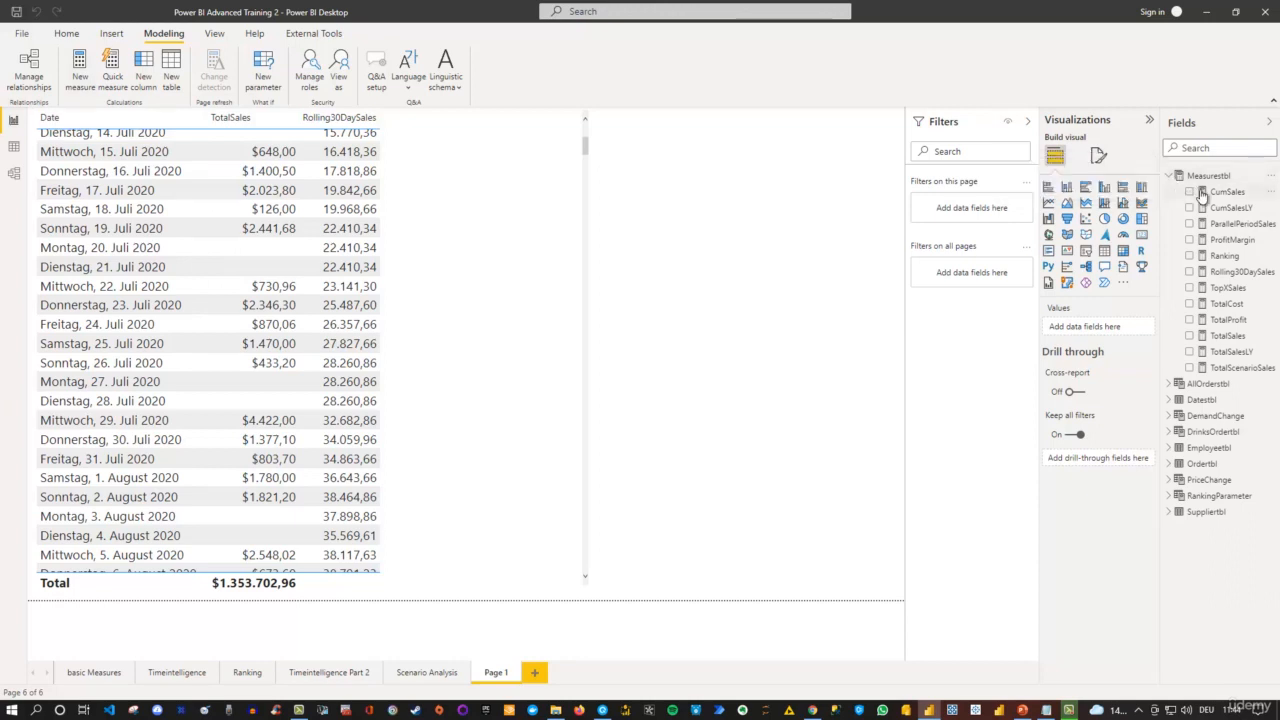
click(1224, 256)
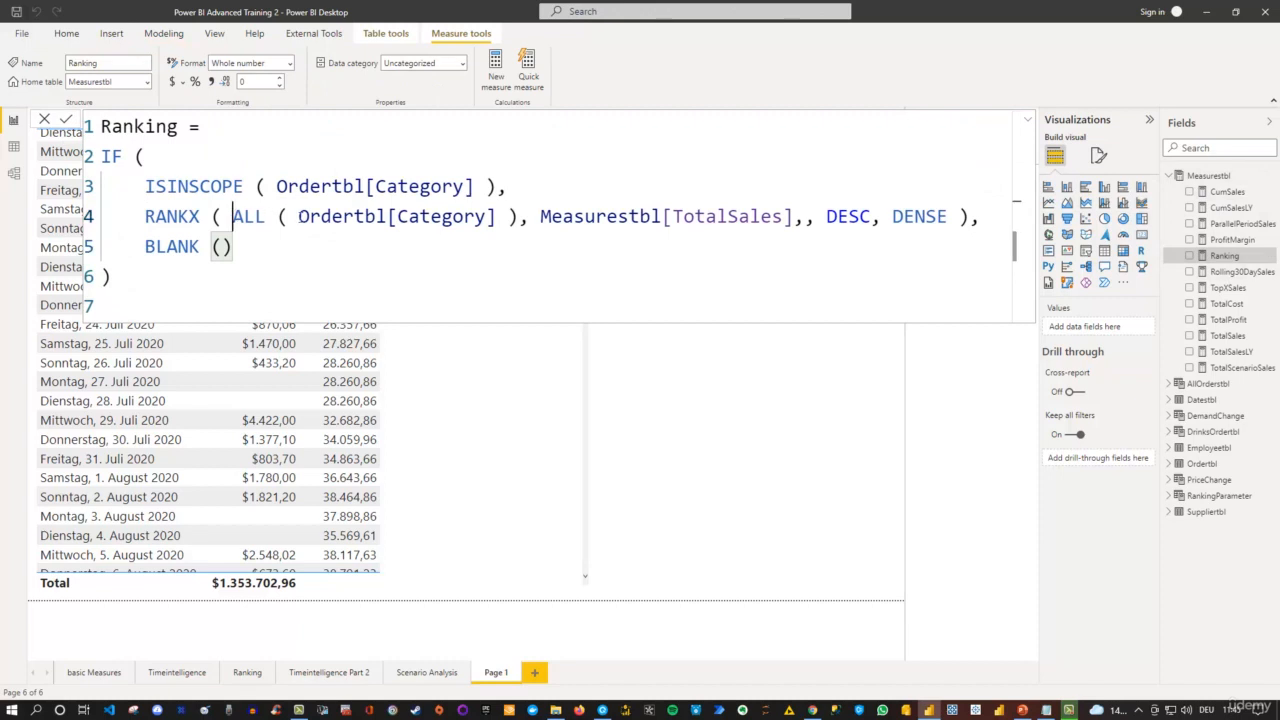
drag(234, 216, 510, 217)
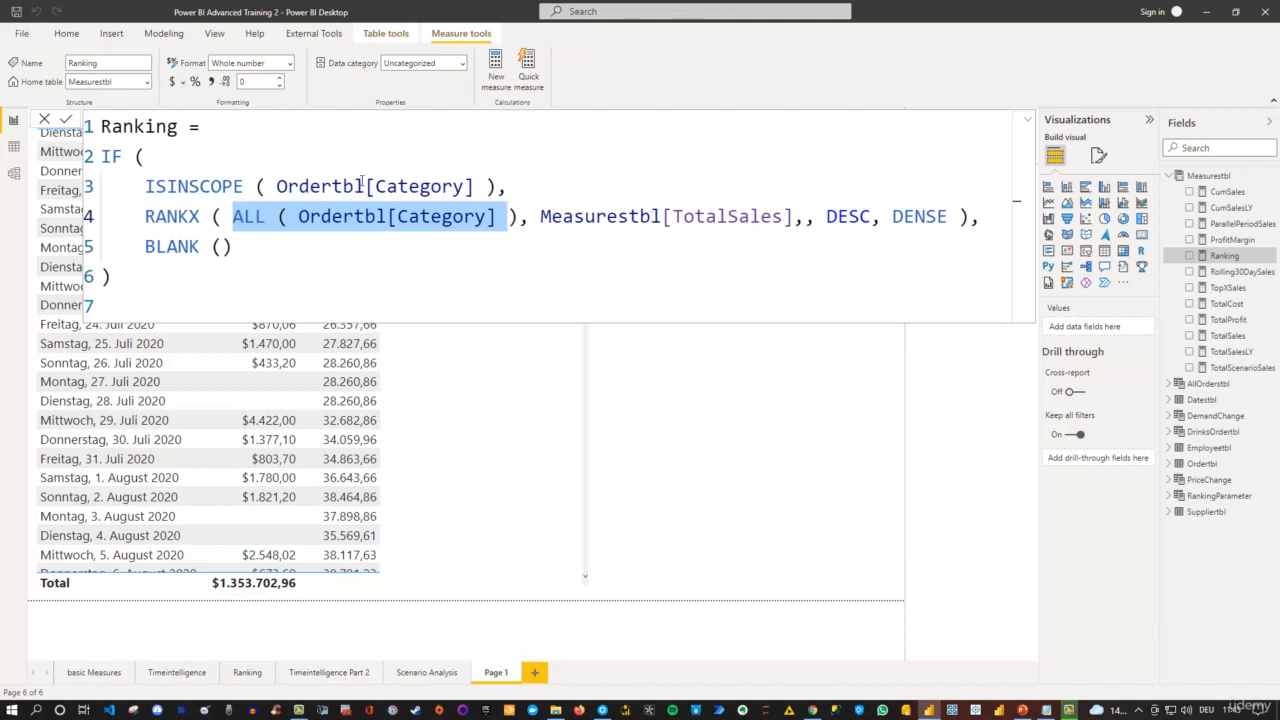
drag(541, 216, 794, 217)
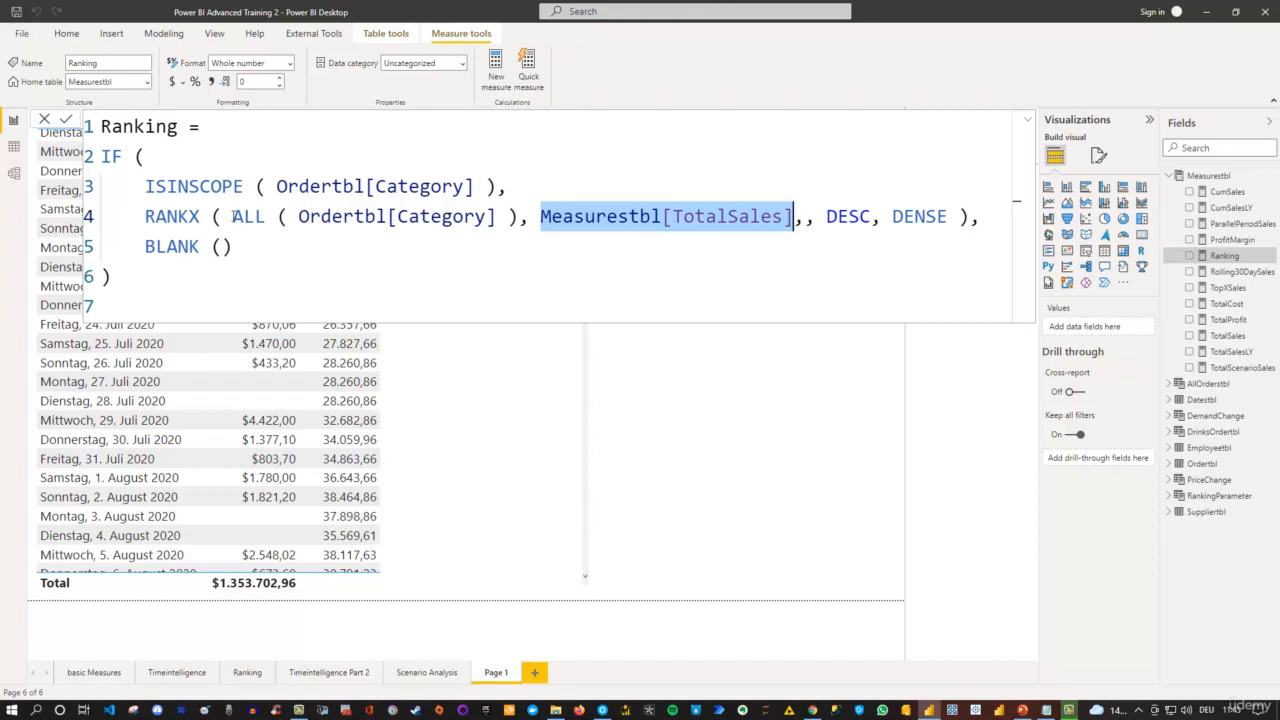
drag(233, 216, 518, 220)
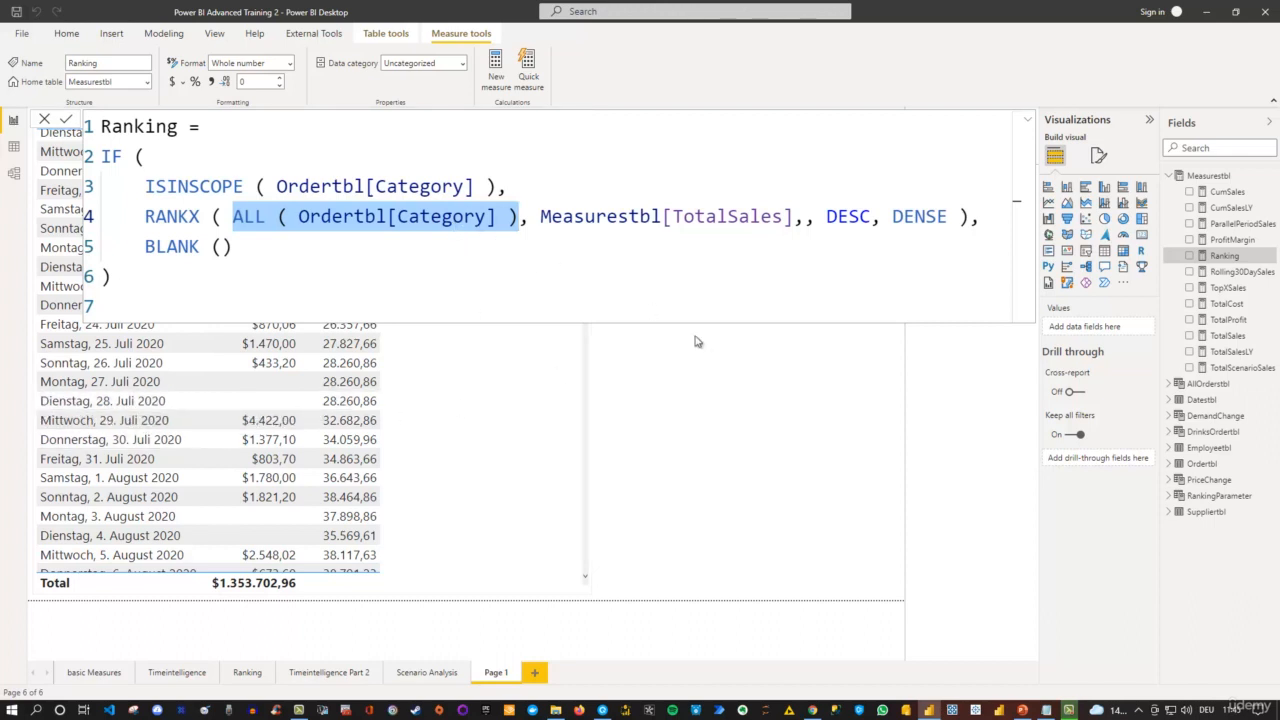
click(718, 378)
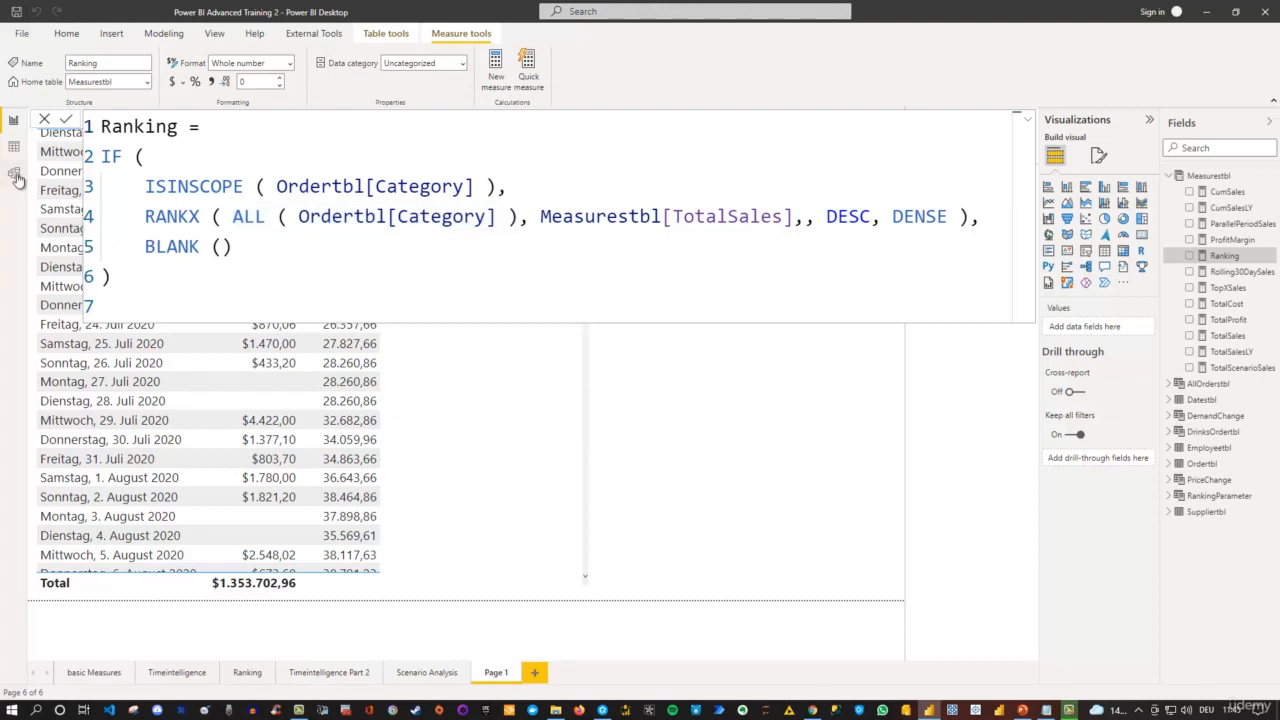
click(1027, 120)
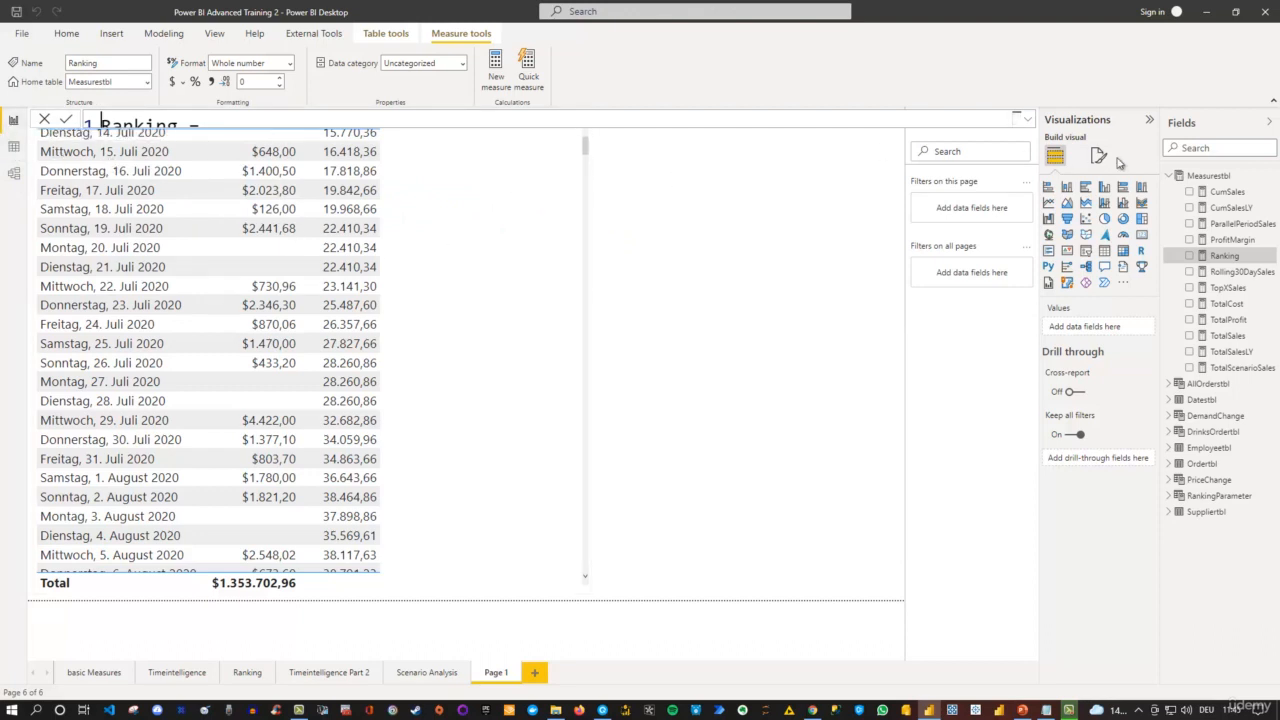
- Create a new calculated table named Categorytbl and begin its formula with the VALUES function
click(163, 34)
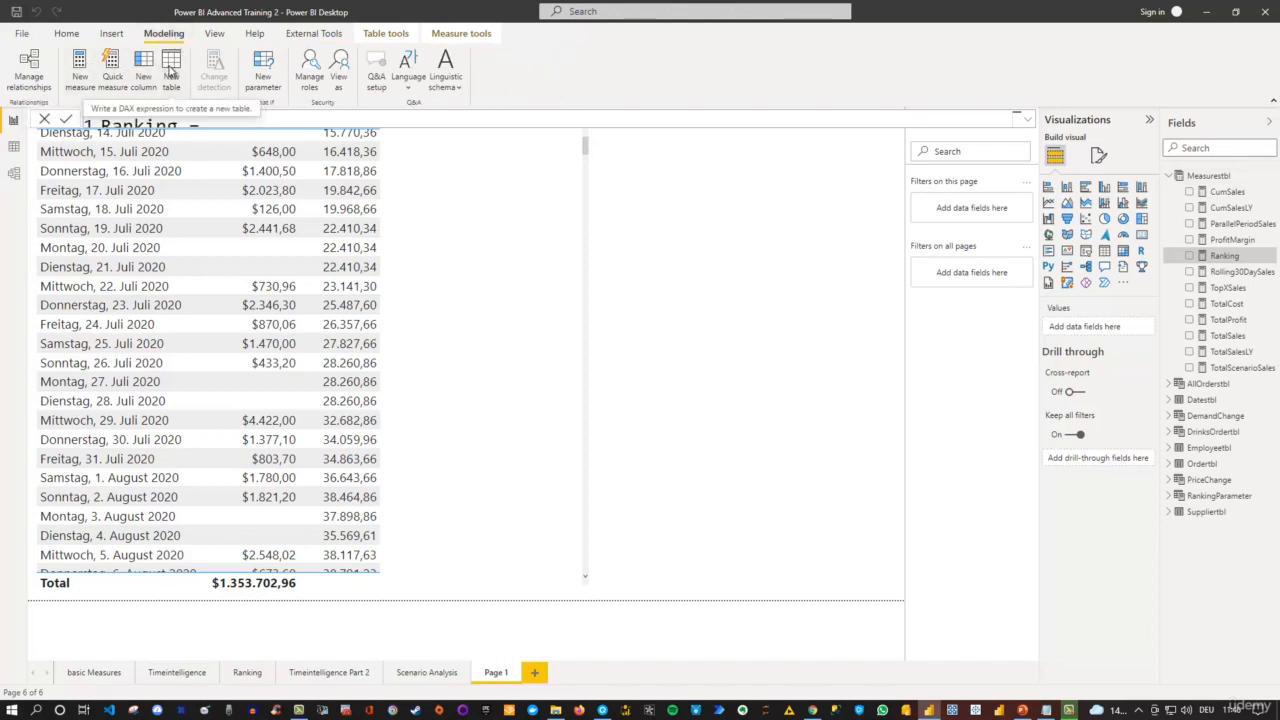
click(171, 72)
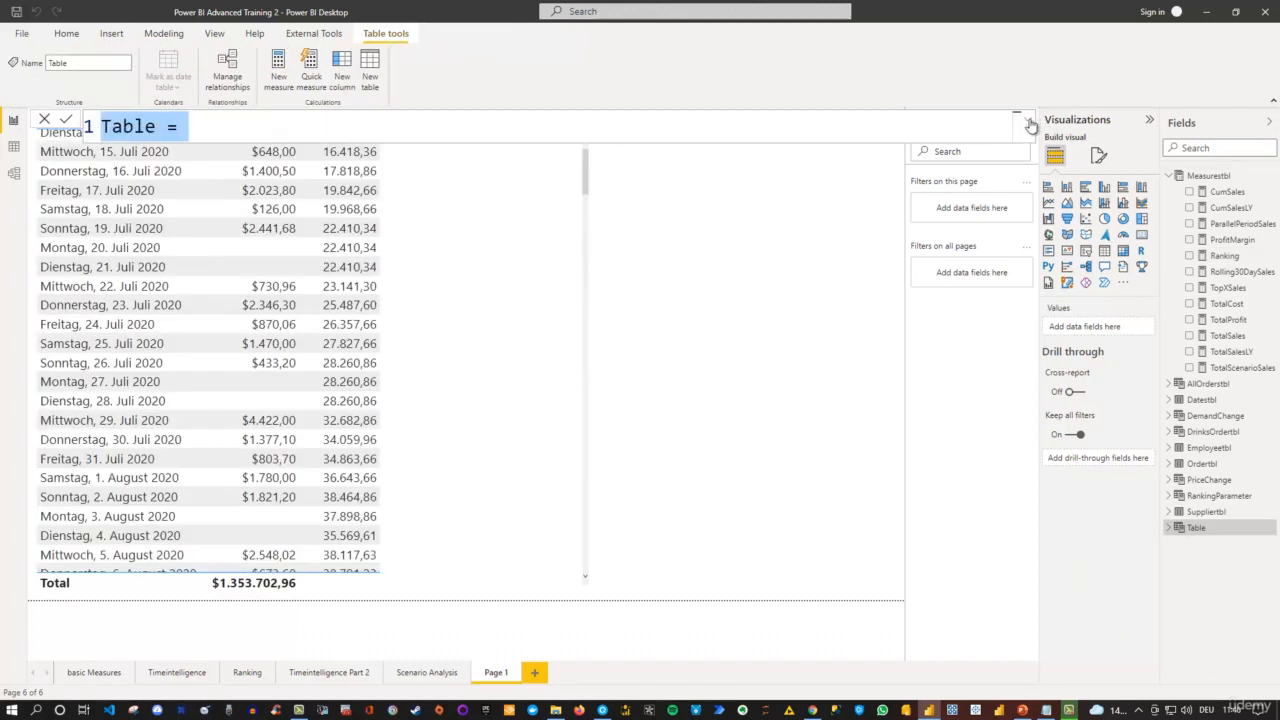
text(Category)
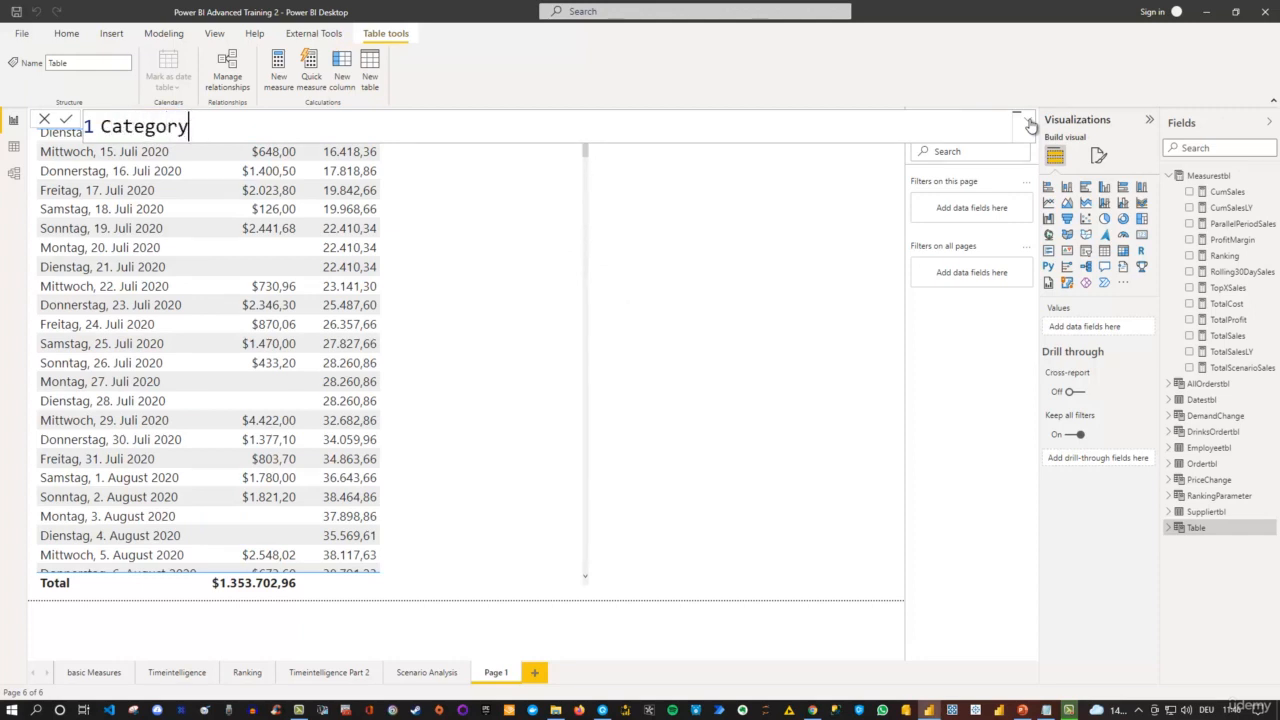
text(tbl 0)
key(BackSpace)
text(= V)
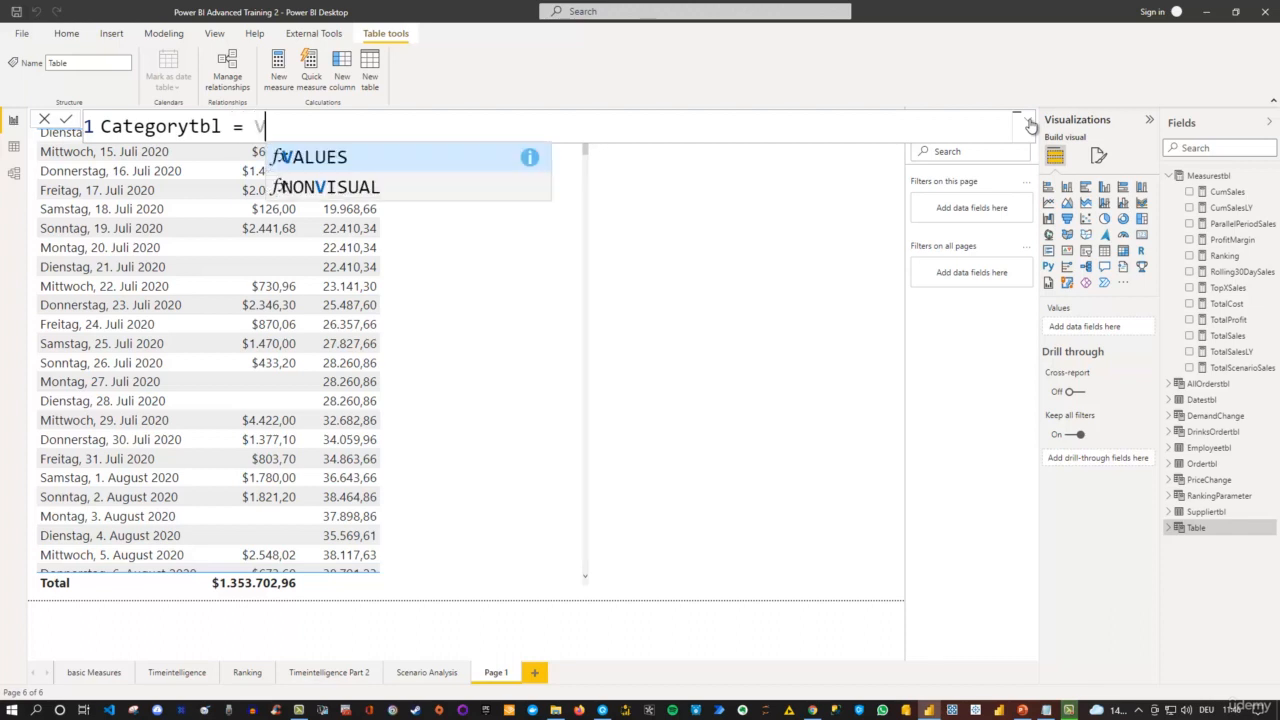
text(L)
key(Tab)
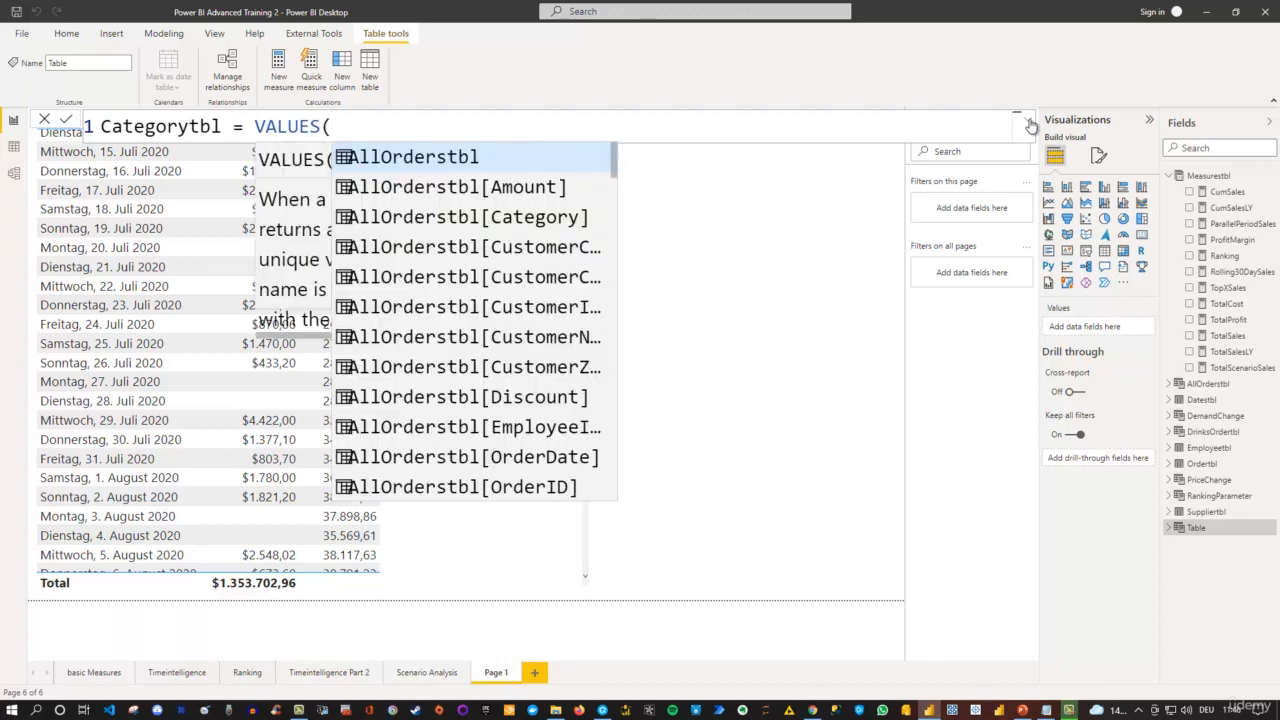
key(Escape)
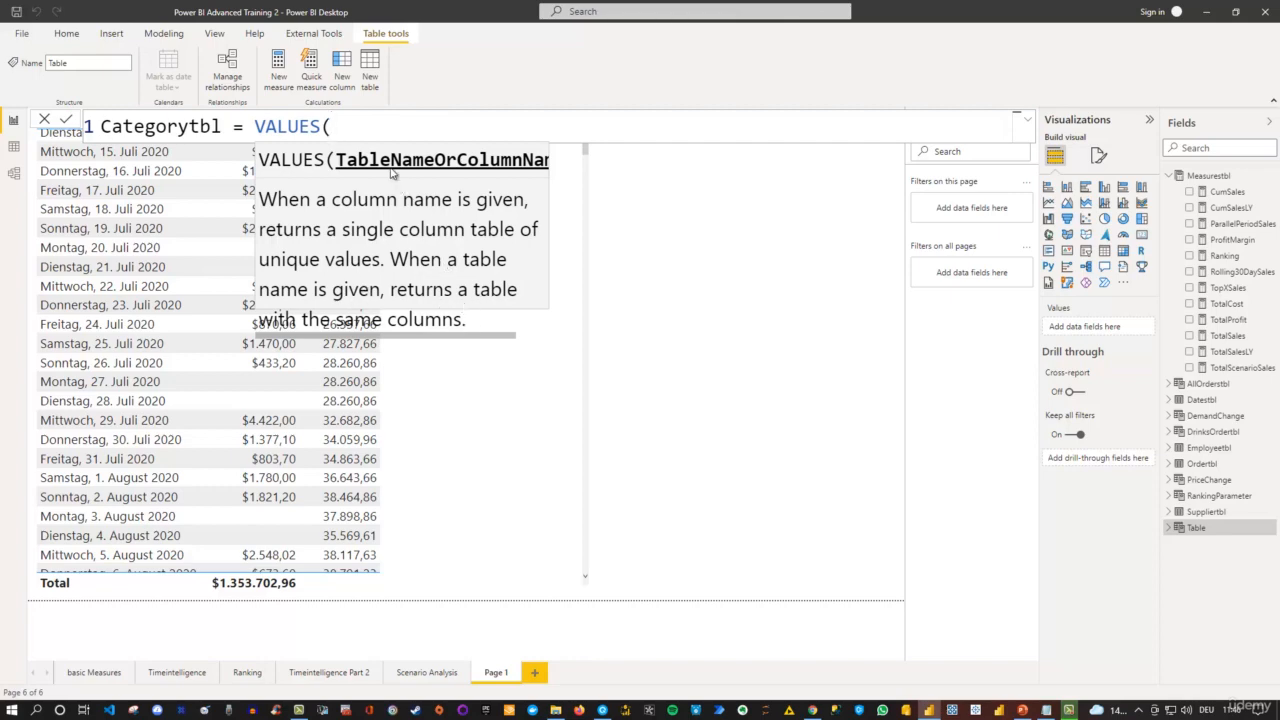
- Complete the Categorytbl formula with Ordertbl[Category] as the VALUES argument and commit the table
text(category)
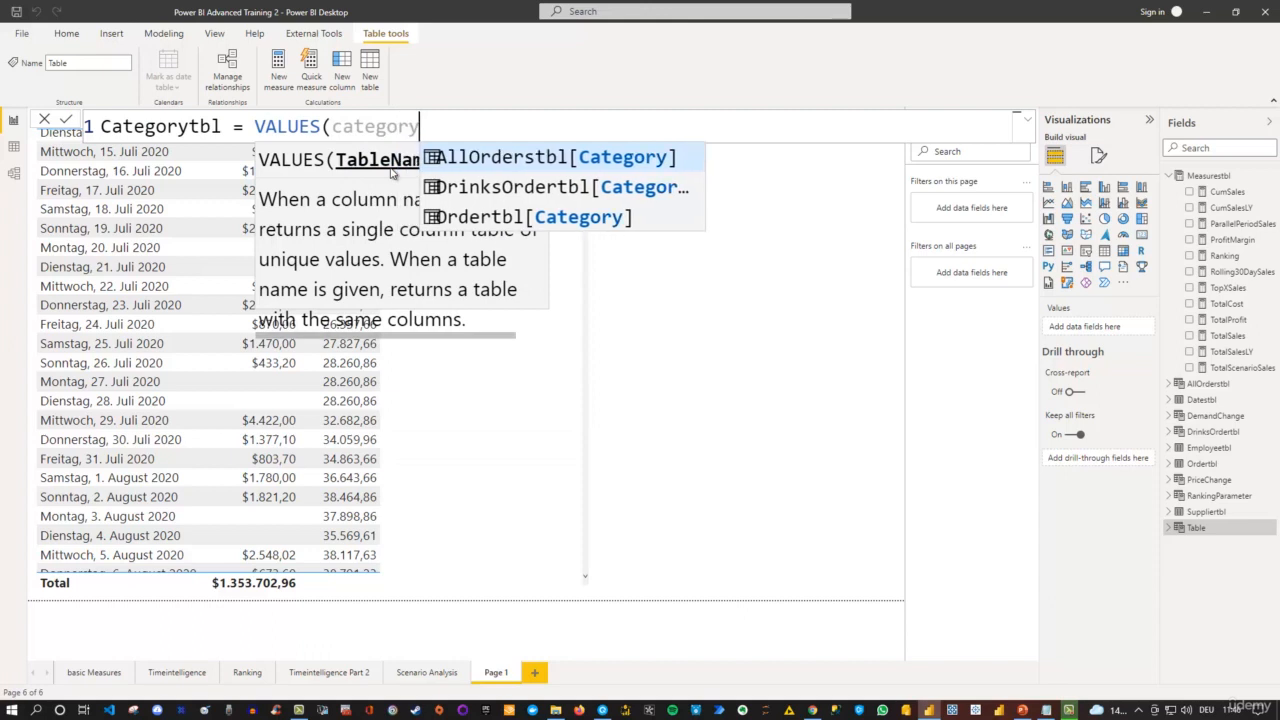
key(Down)
key(Down)
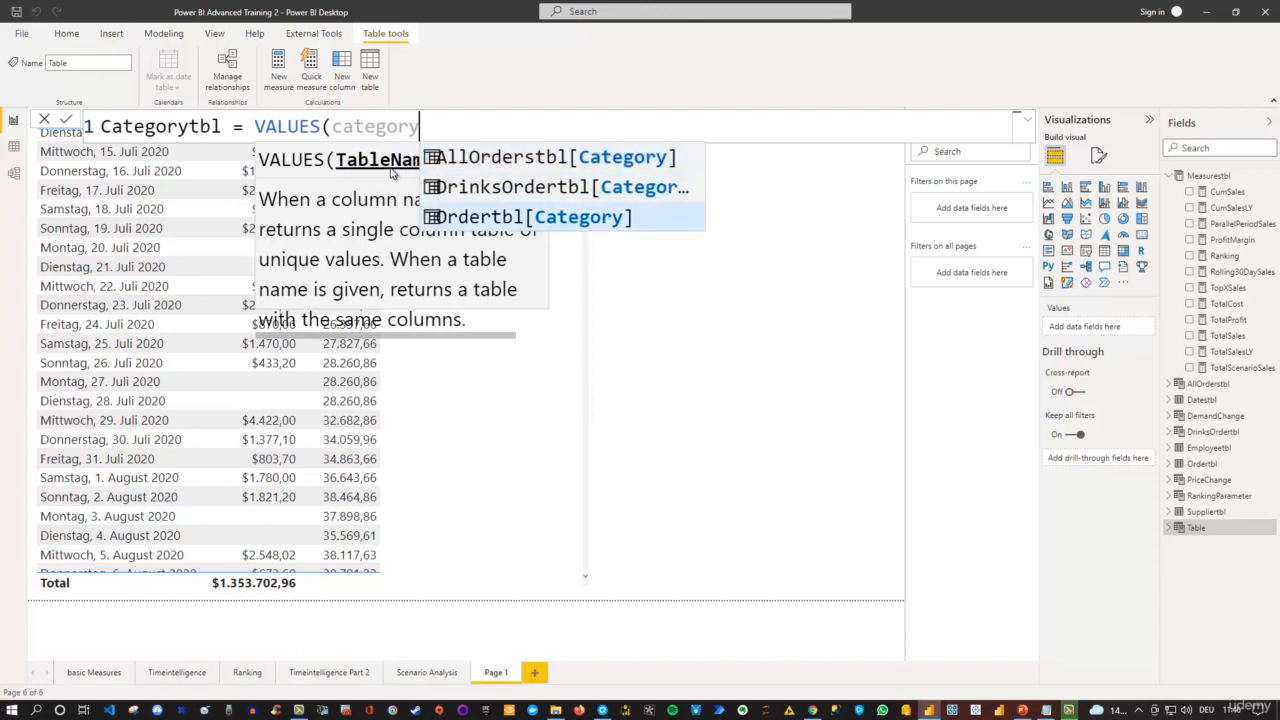
key(Tab)
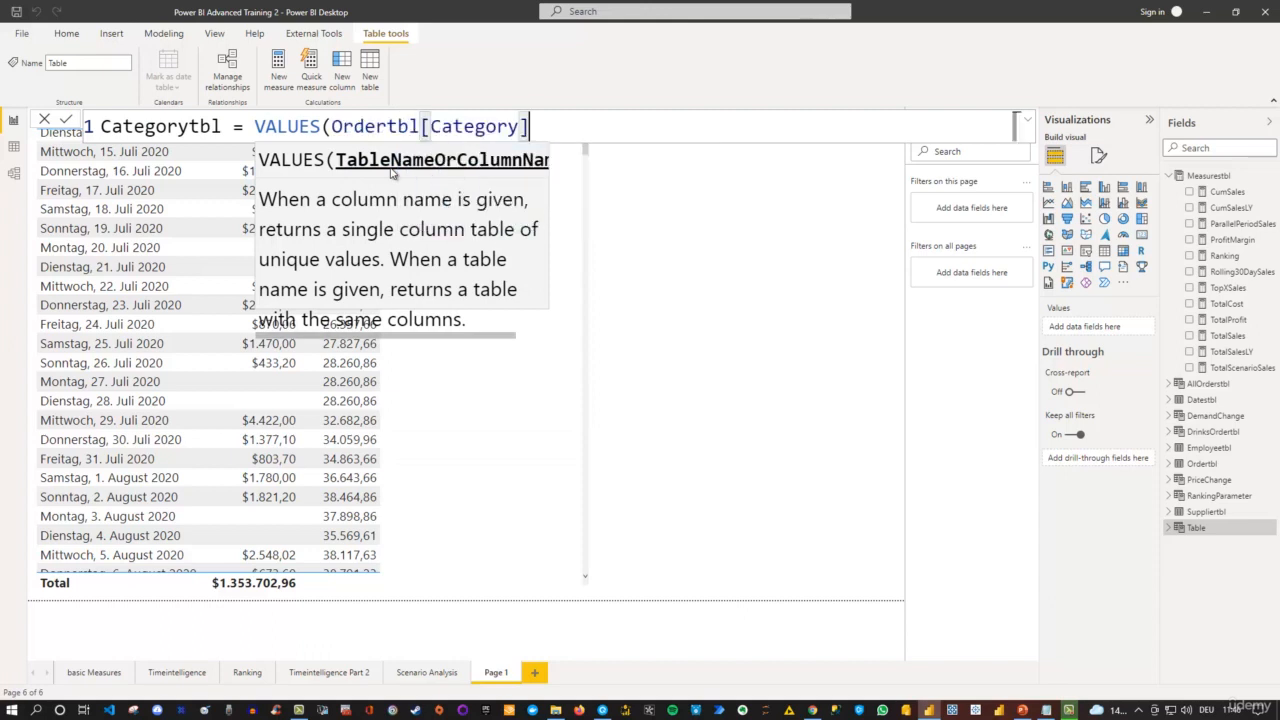
text())
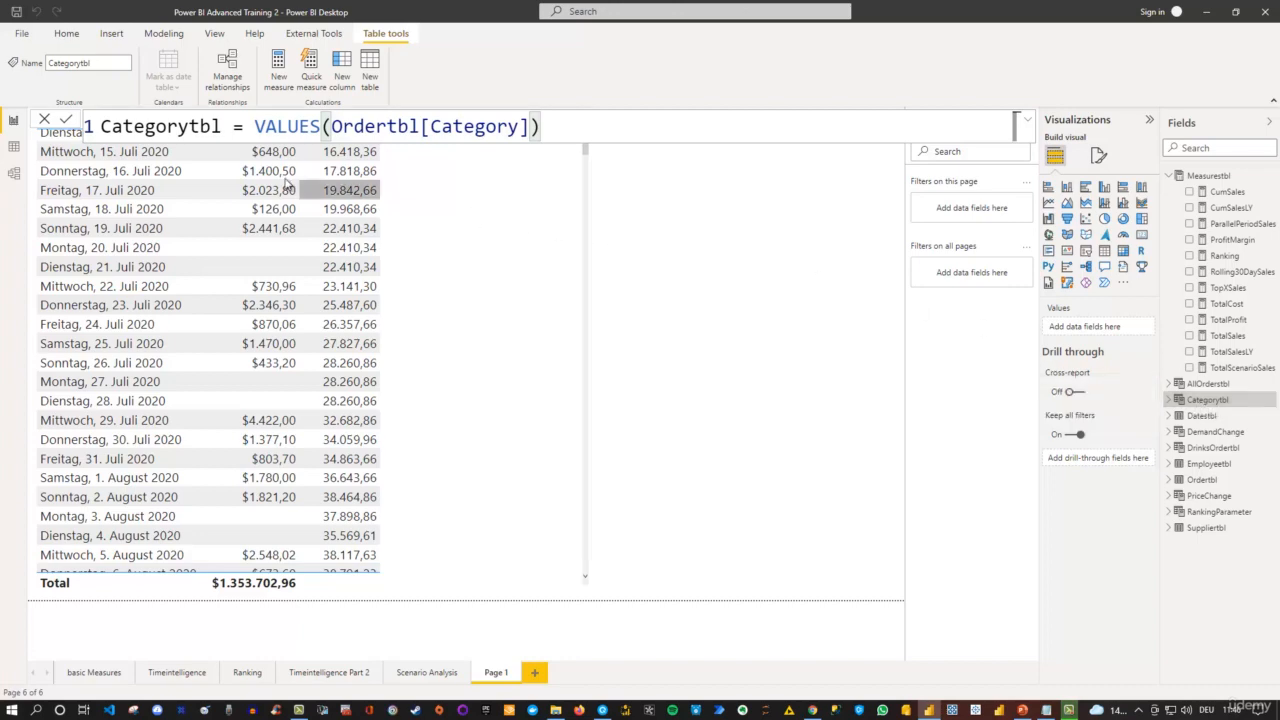
- Examine the Category column of Categorytbl in the data view, then return to the report view
click(13, 148)
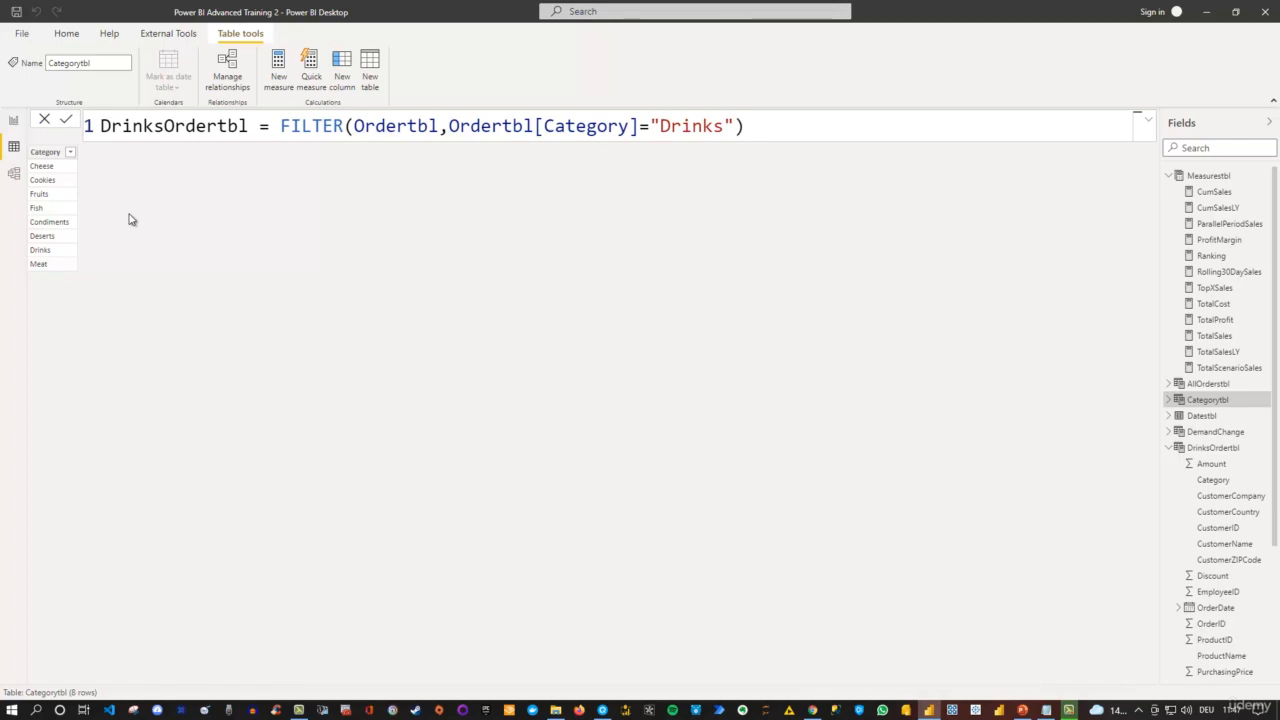
click(15, 121)
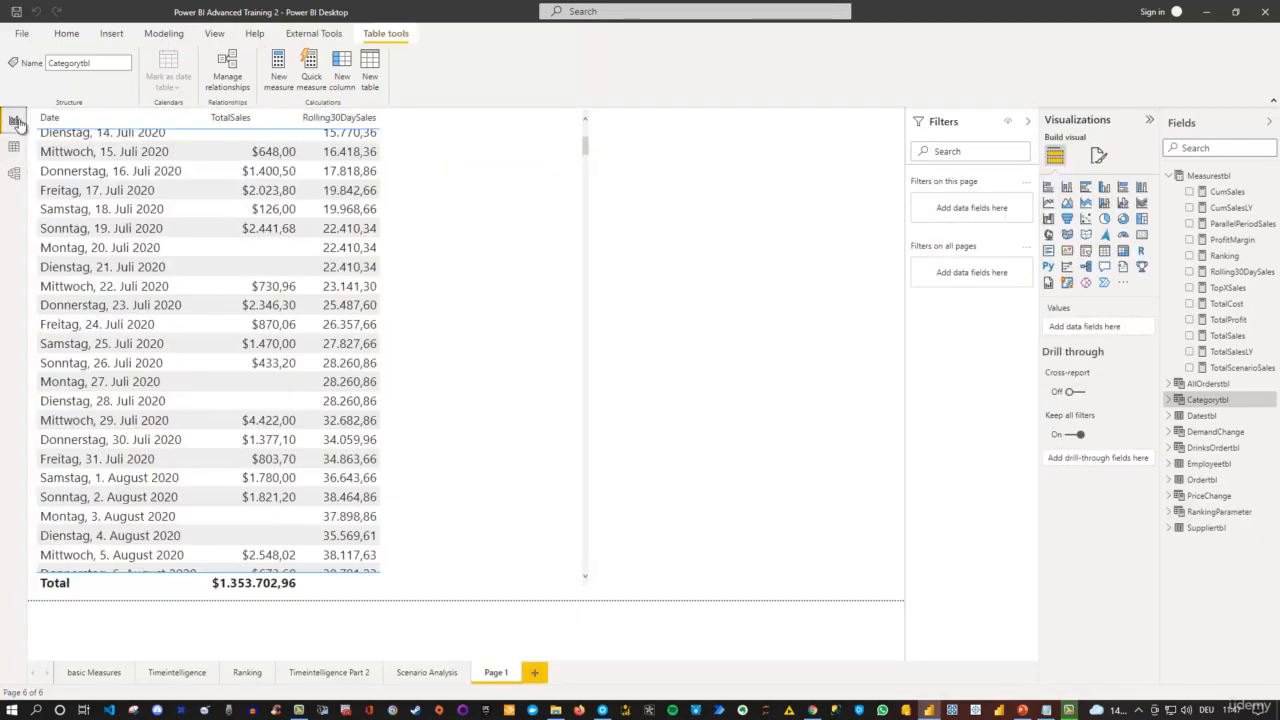